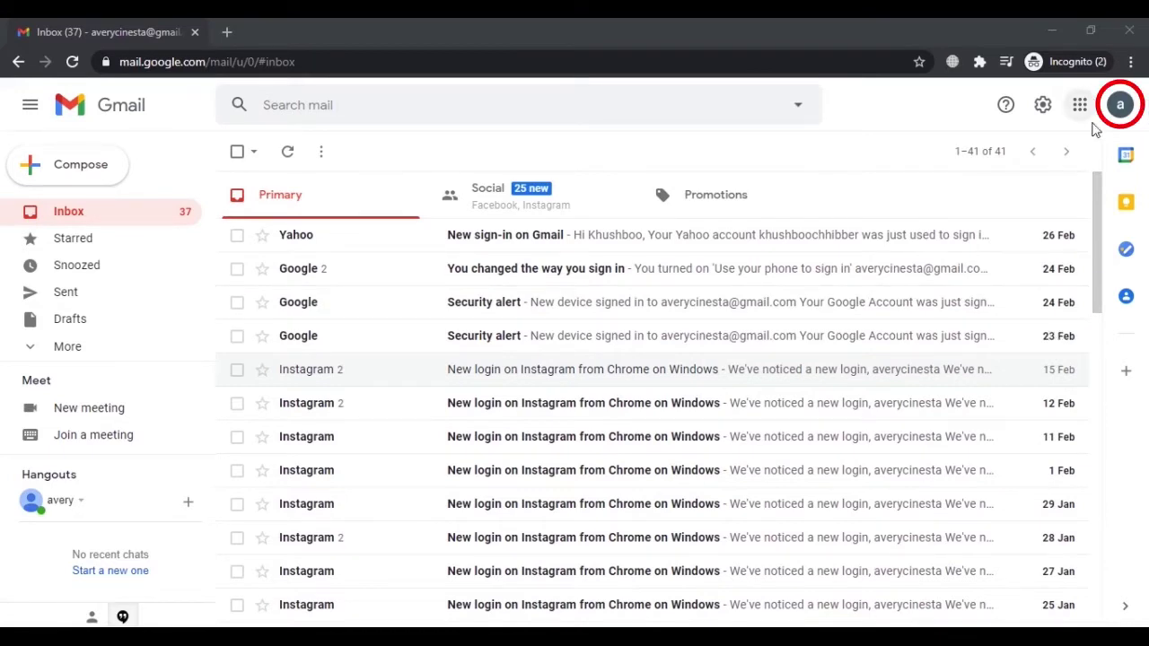
Go from the avatar menu through Manage your Google Account and Data & personalisation to 'Delete a service or your account'
left_click(1120, 107)
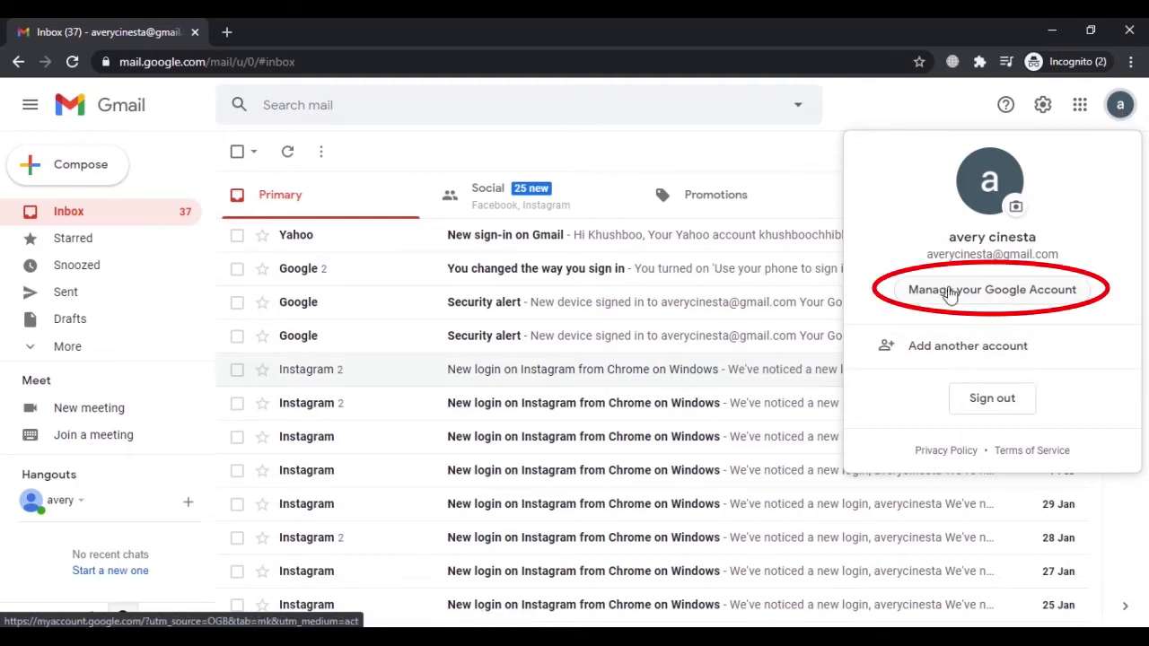
left_click(1015, 299)
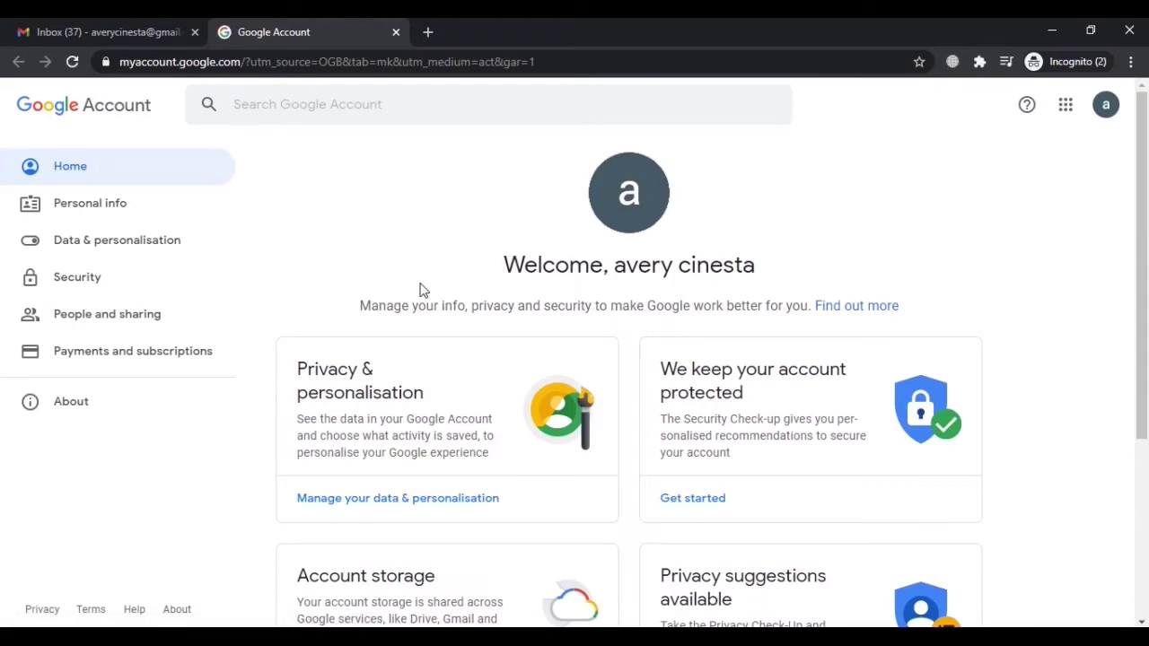
left_click(104, 257)
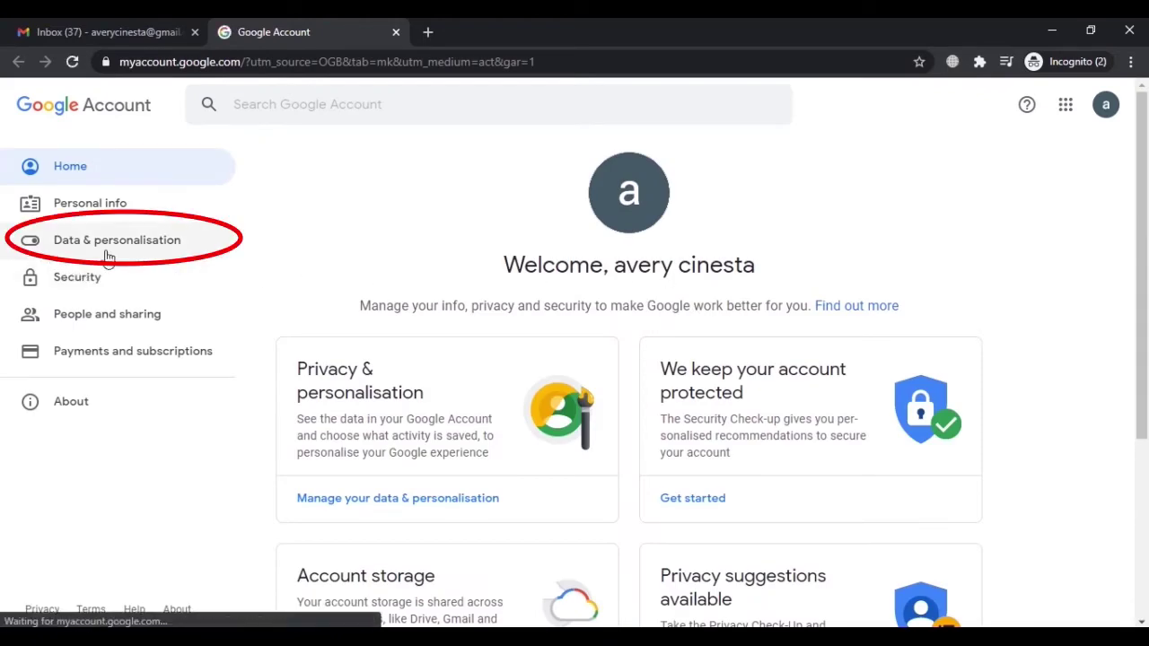
left_click(174, 247)
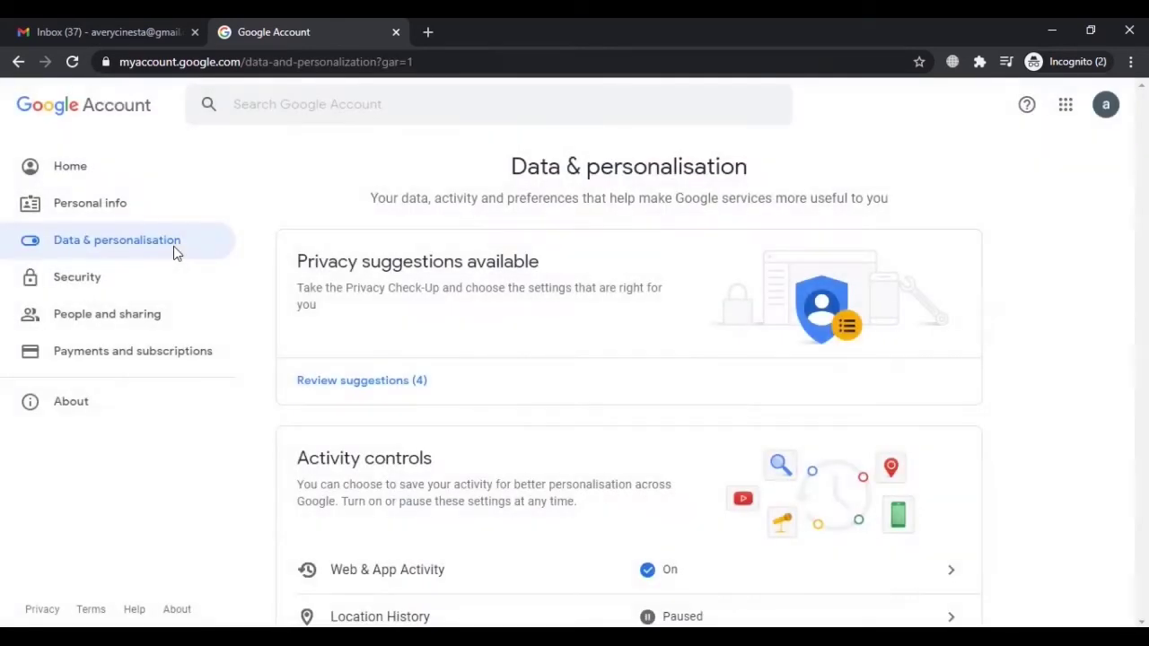
scroll(584, 305, "down", 5)
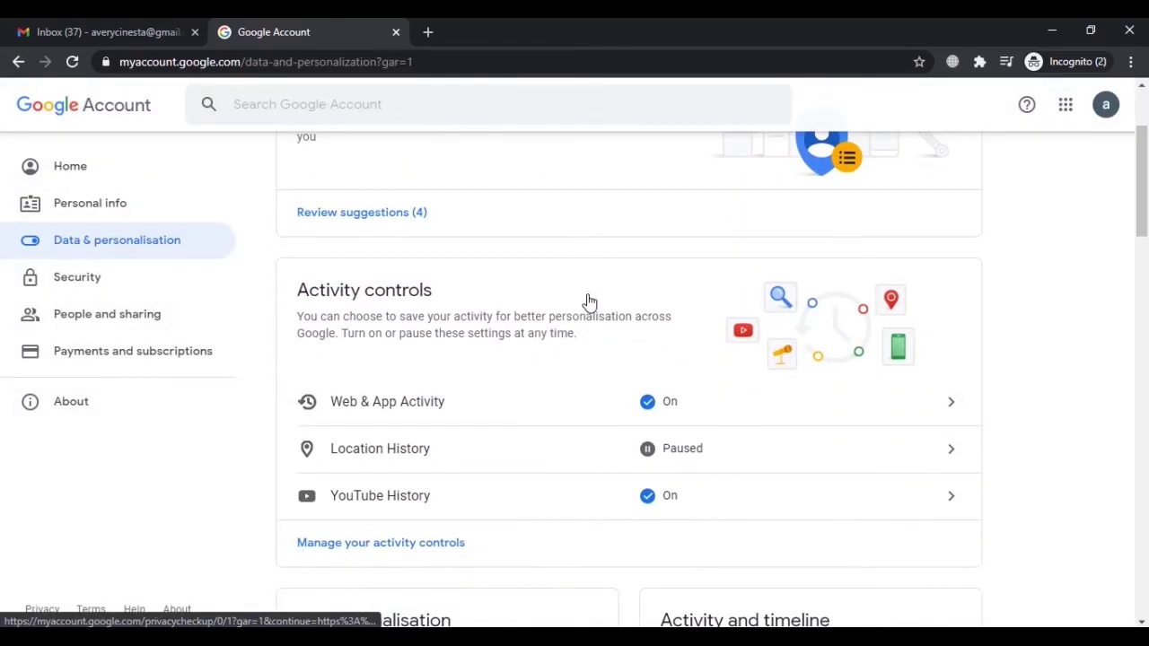
scroll(588, 301, "down", 6)
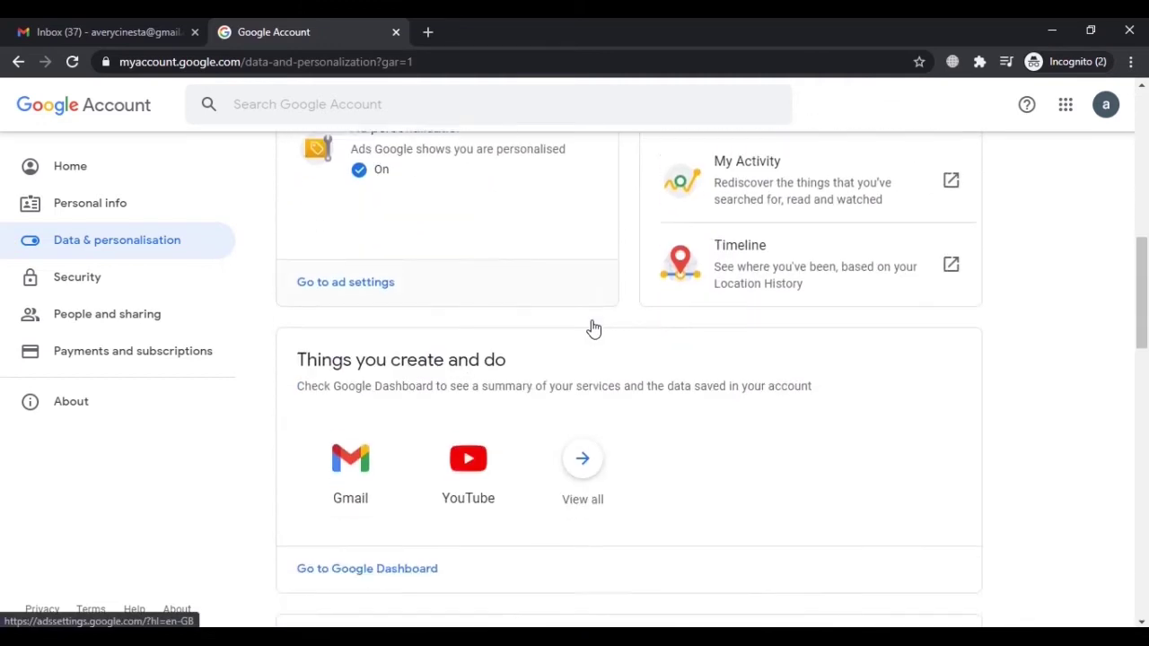
scroll(592, 328, "down", 4)
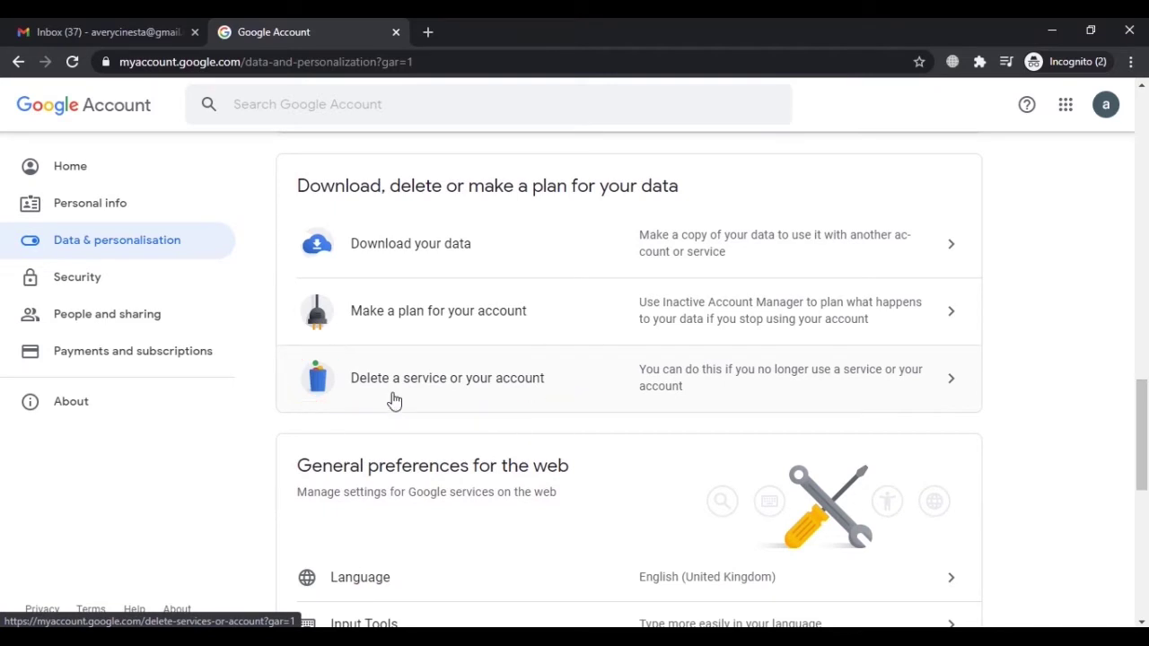
left_click(454, 387)
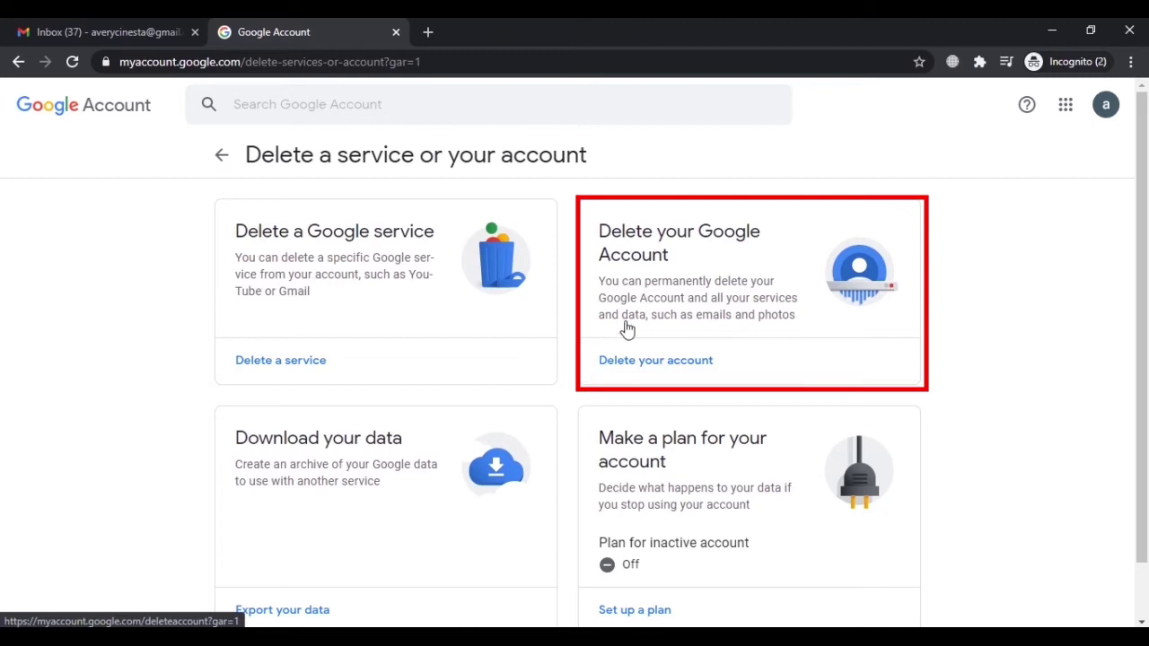
Choose Delete your account and re-enter the account password, retyping it after it is rejected
left_click(687, 368)
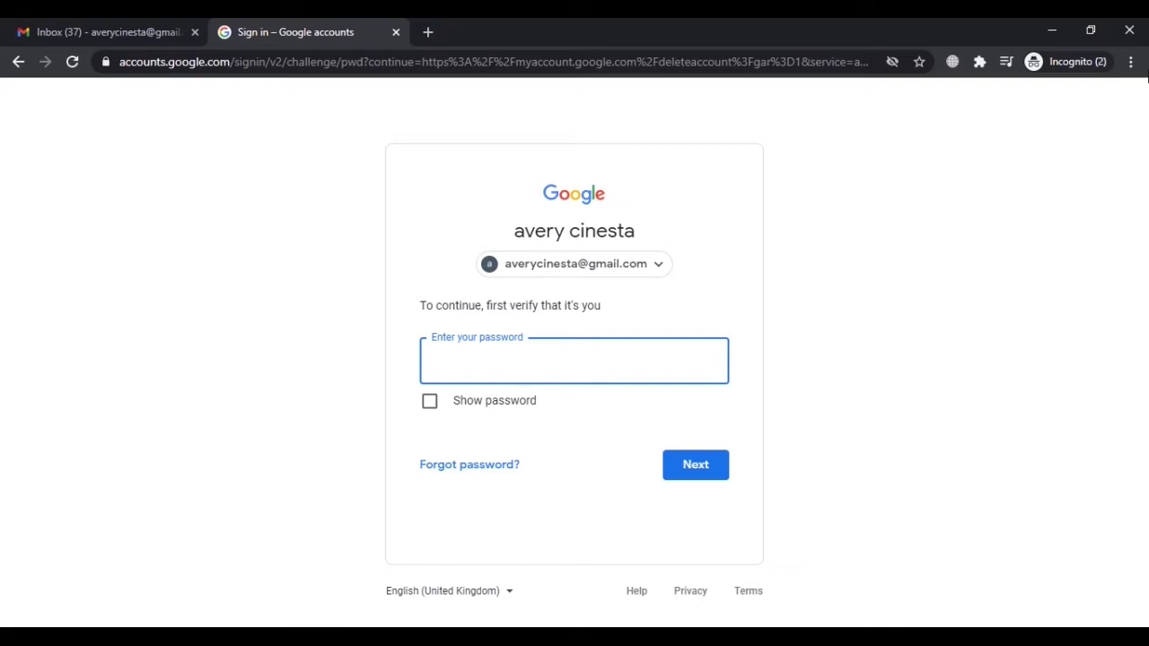
type("a")
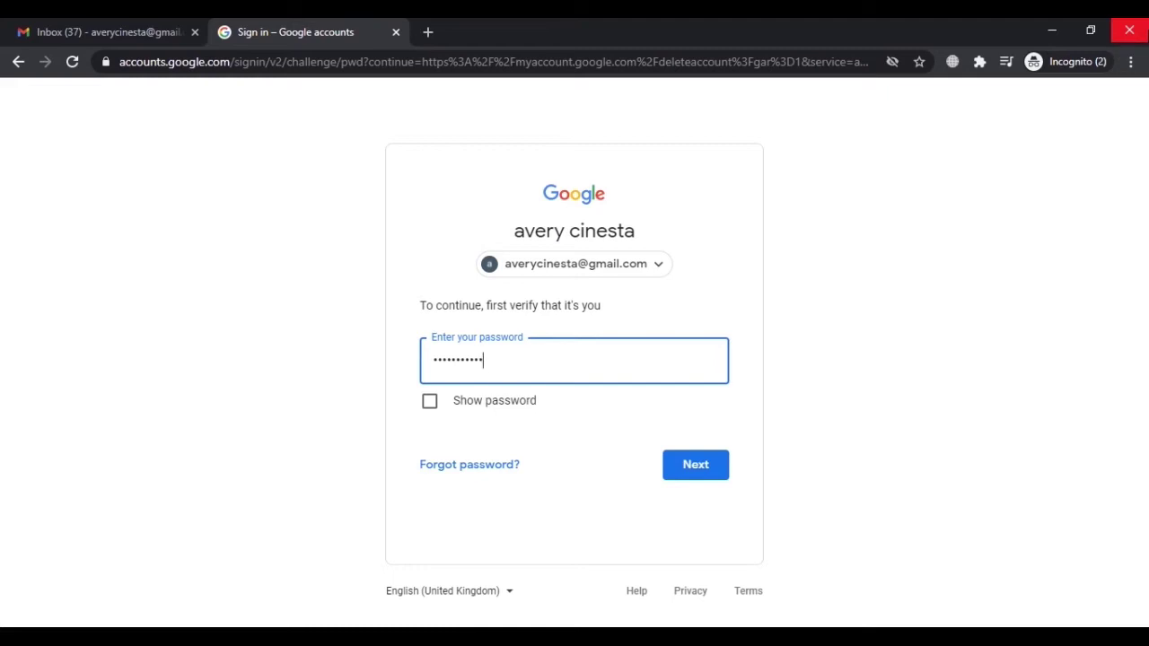
key("Return")
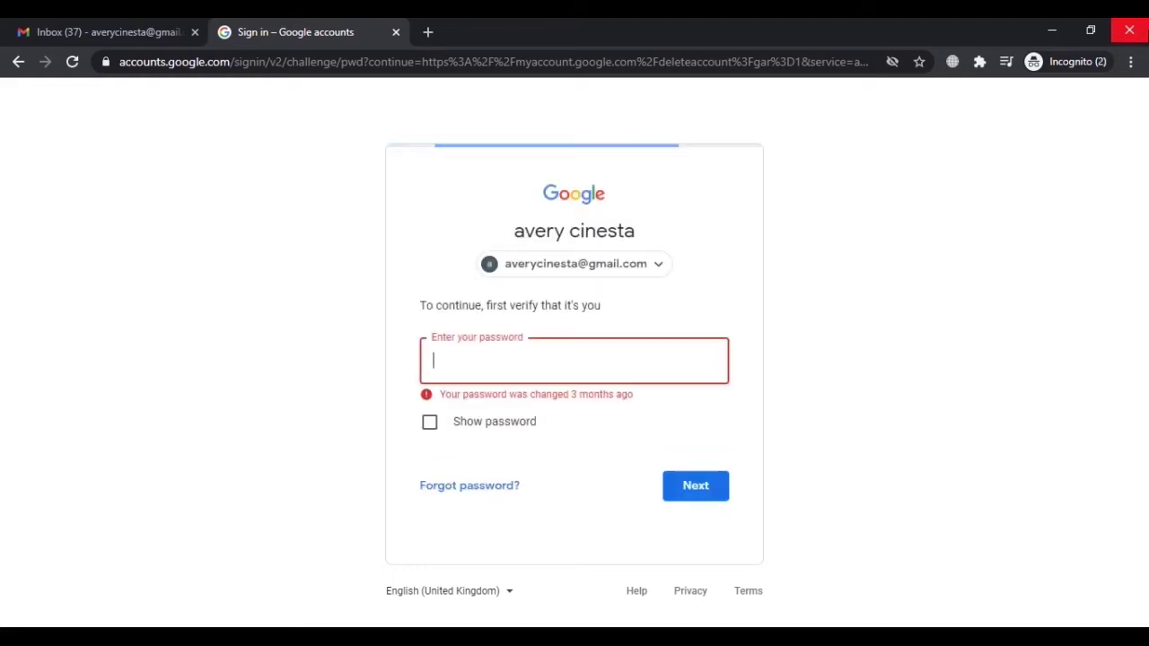
type("aa")
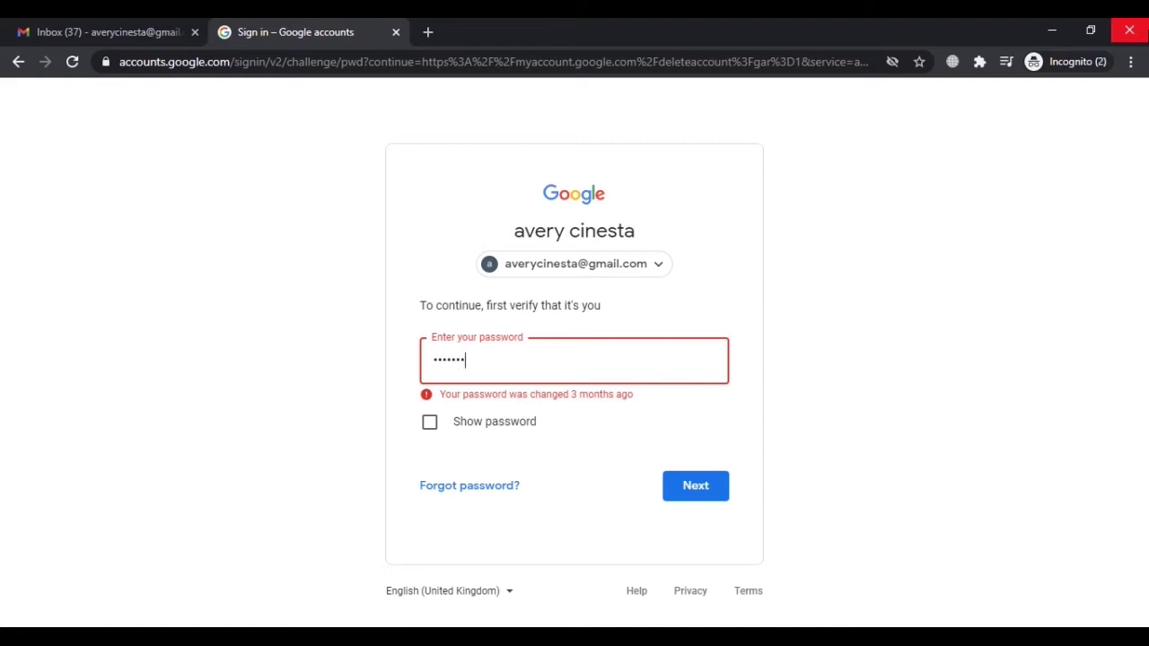
key("BackSpace")
key("BackSpace")
key("BackSpace")
key("BackSpace")
key("BackSpace")
key("BackSpace")
key("BackSpace")
key("BackSpace")
key("BackSpace")
key("BackSpace")
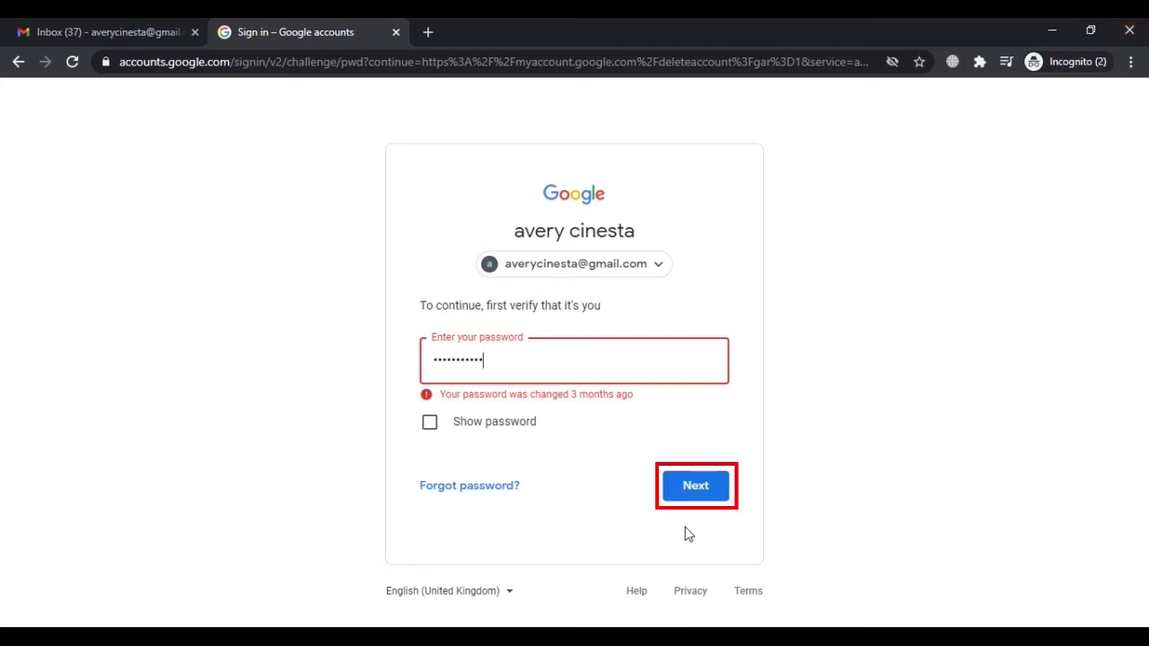
left_click(697, 489)
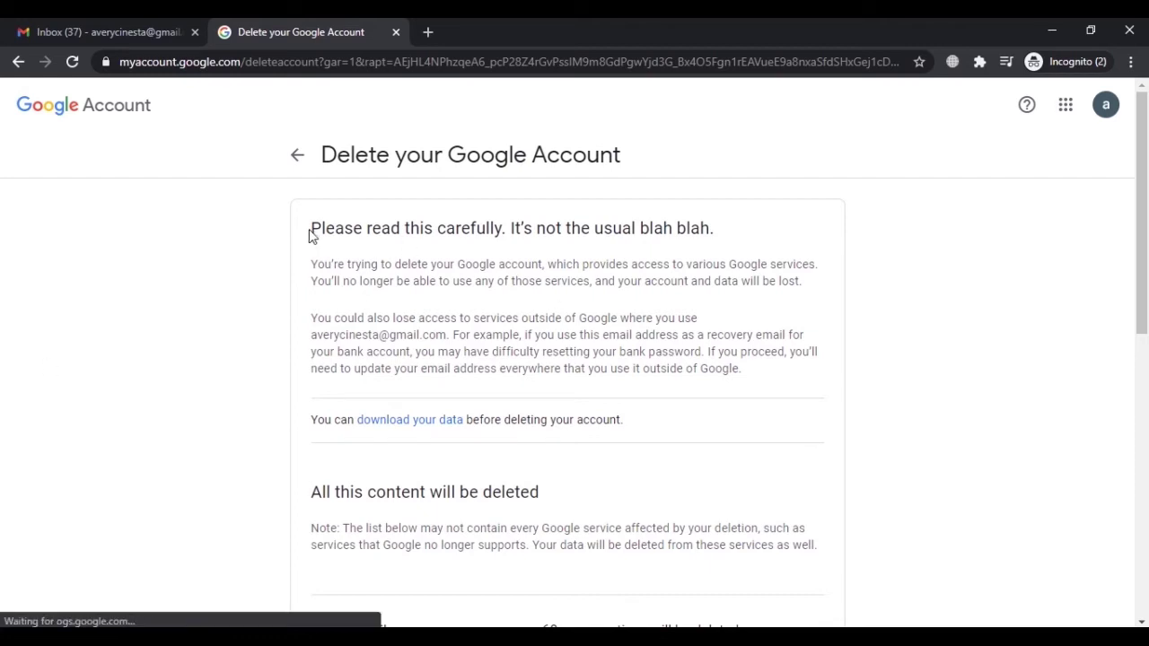
Highlight and read the deletion warning heading and the sentences about losing the account and data
left_click_drag(320, 232, 696, 233)
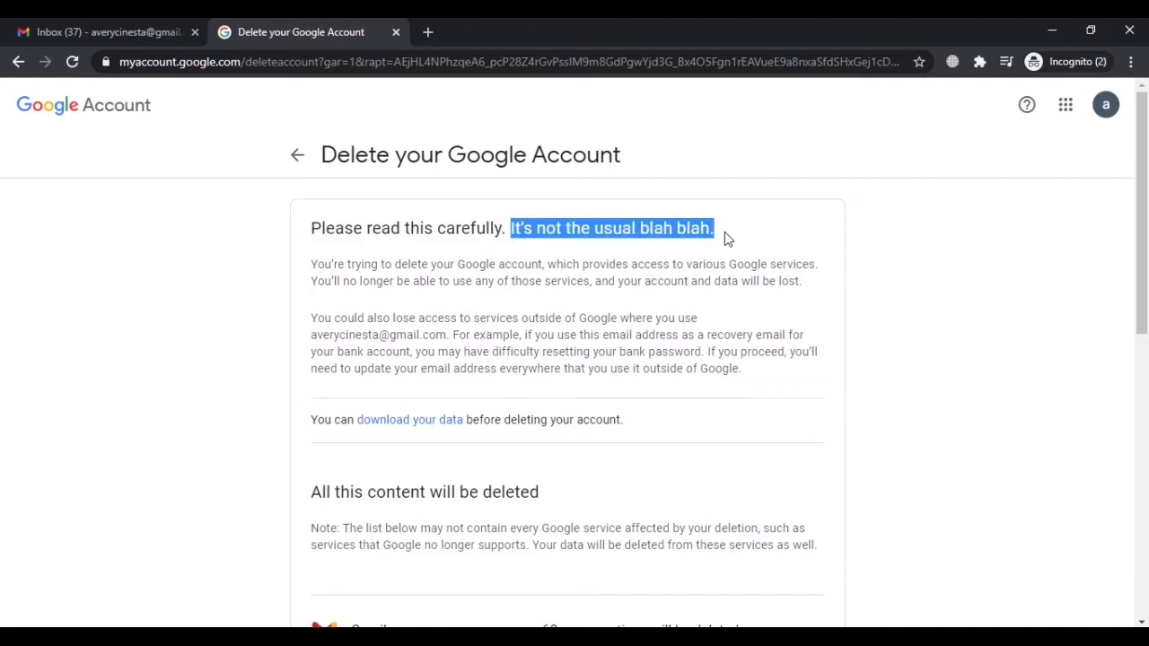
left_click(314, 265)
left_click_drag(314, 265, 549, 267)
left_click(660, 279)
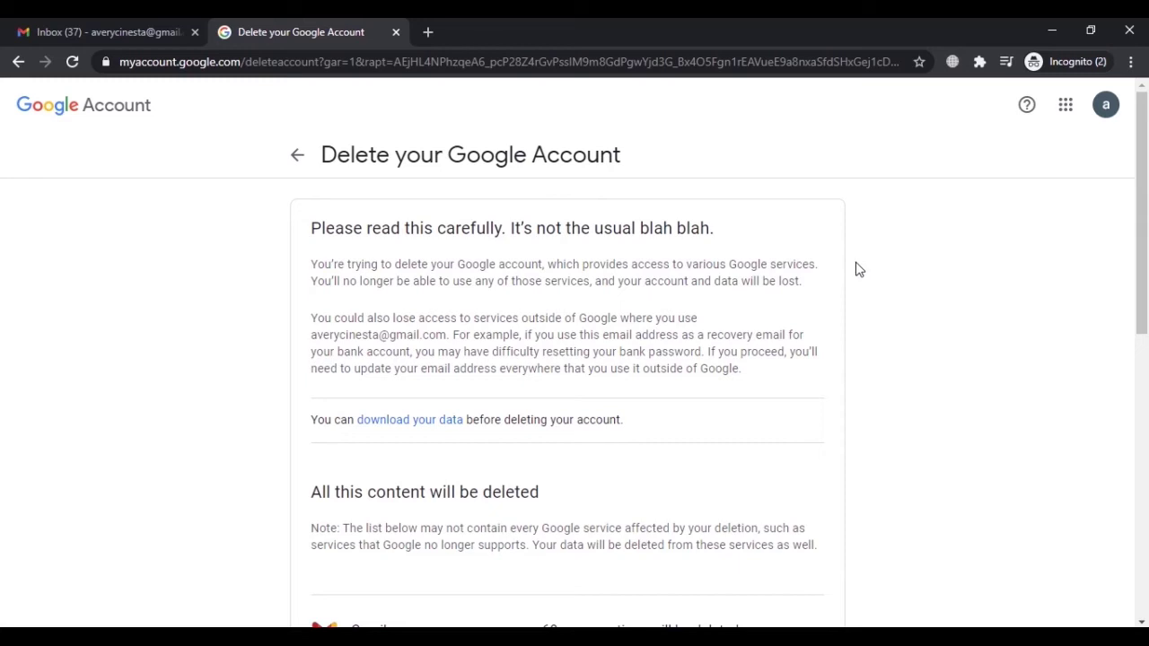
left_click_drag(313, 286, 805, 283)
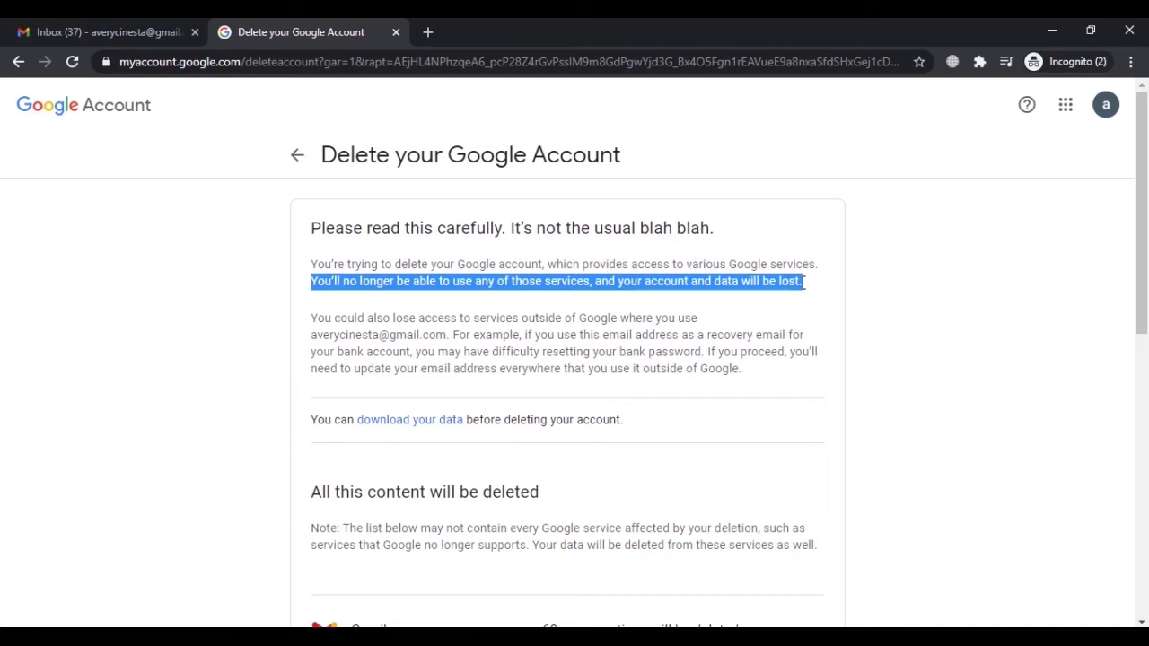
left_click(190, 337)
Read the download-your-data advice and the content to be lost: 68 Gmail conversations, YouTube channel, 1 calendar
scroll(192, 337, "down", 2)
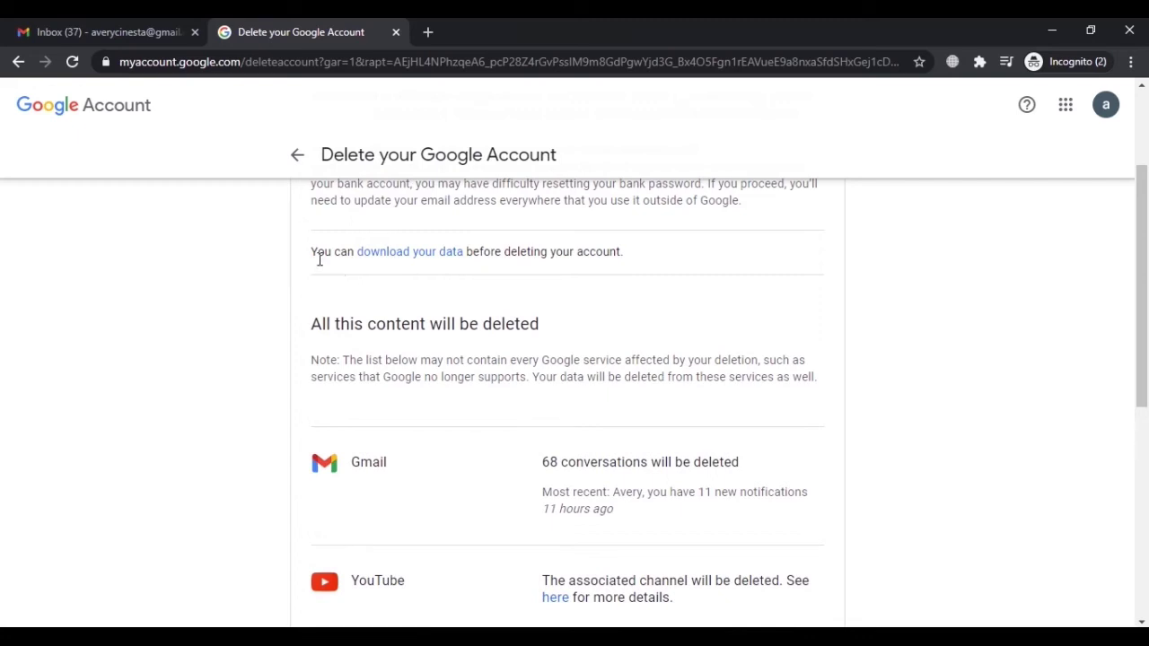
left_click_drag(314, 255, 645, 260)
left_click(671, 269)
left_click_drag(311, 327, 603, 333)
scroll(700, 330, "down", 2)
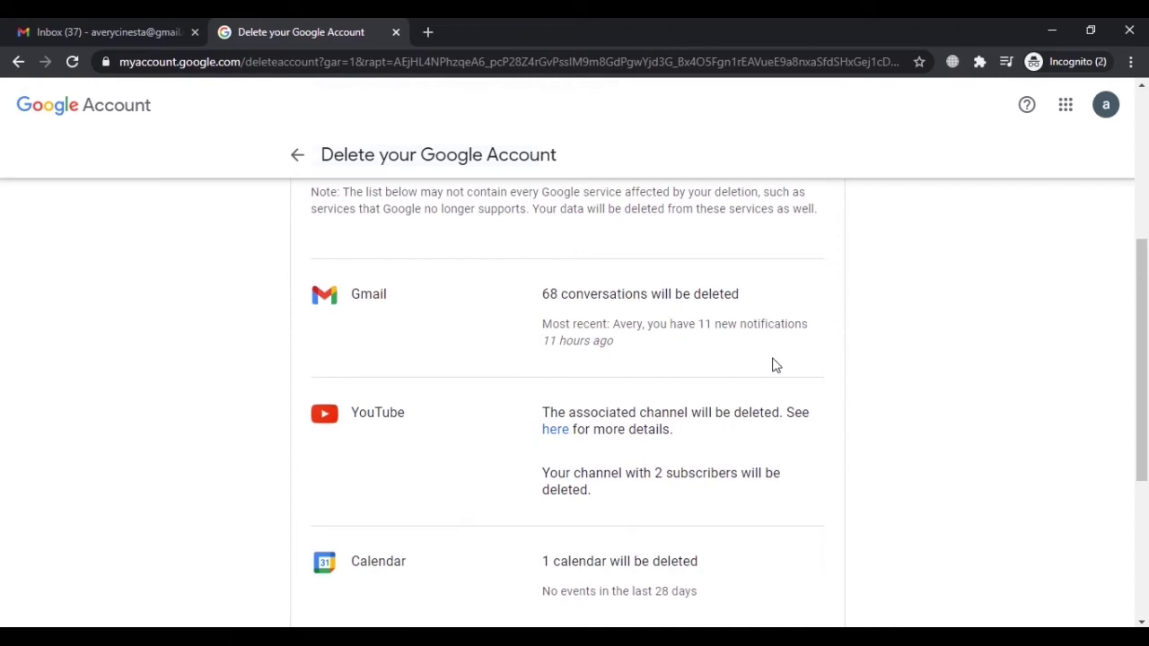
scroll(776, 365, "down", 1)
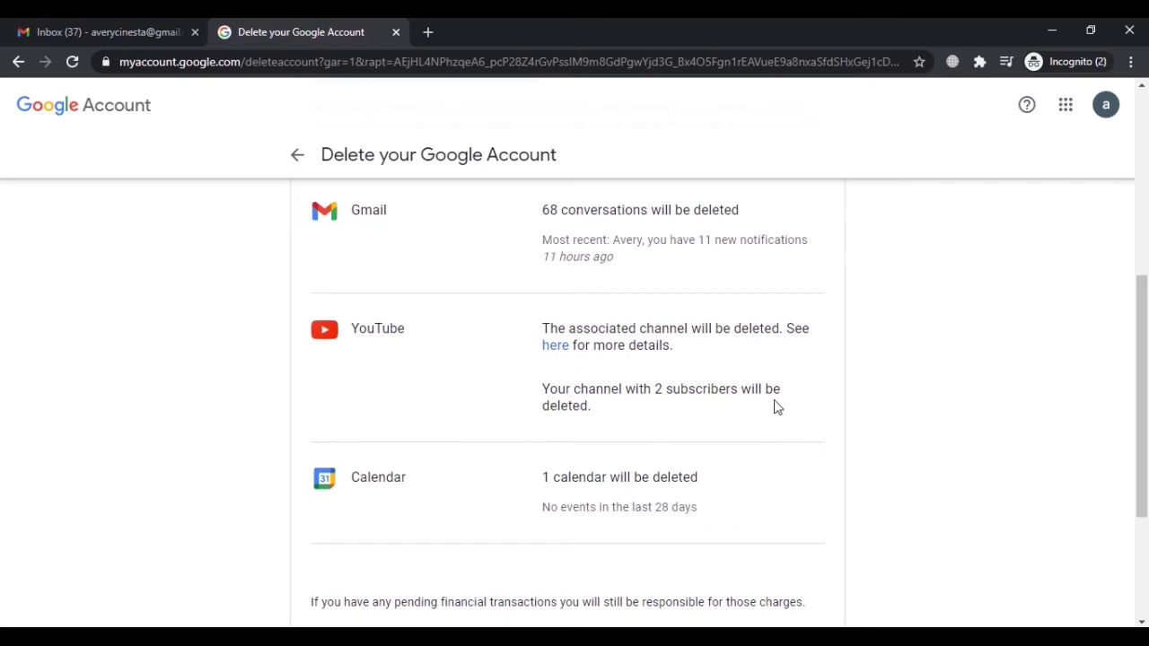
scroll(776, 407, "down", 1)
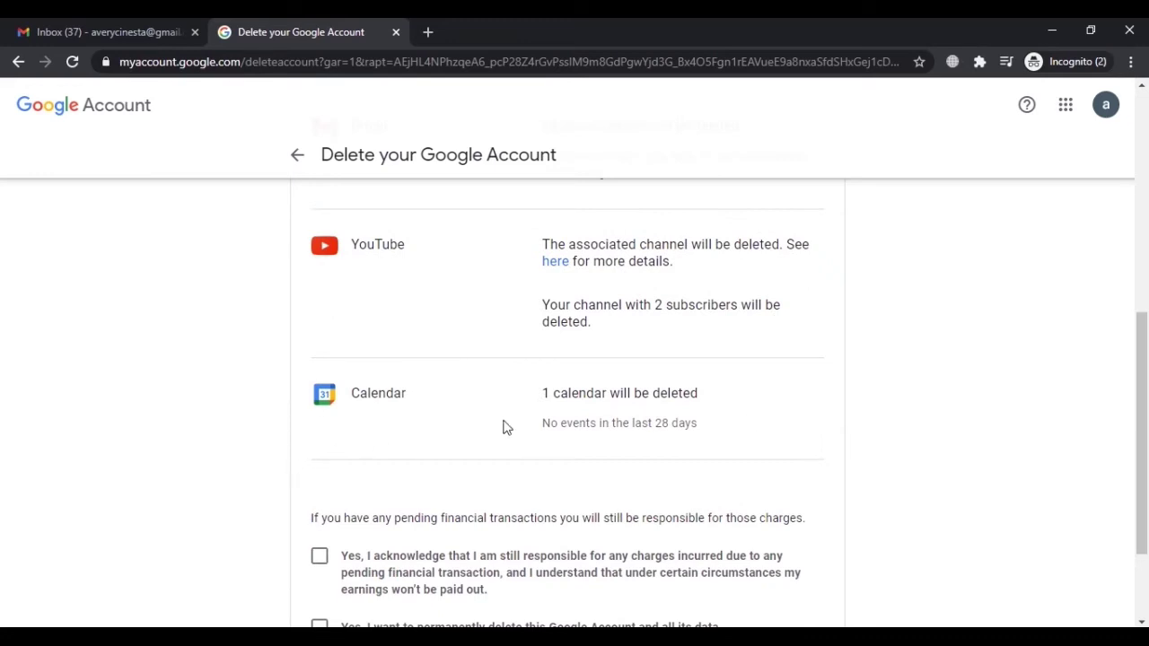
scroll(524, 412, "down", 2)
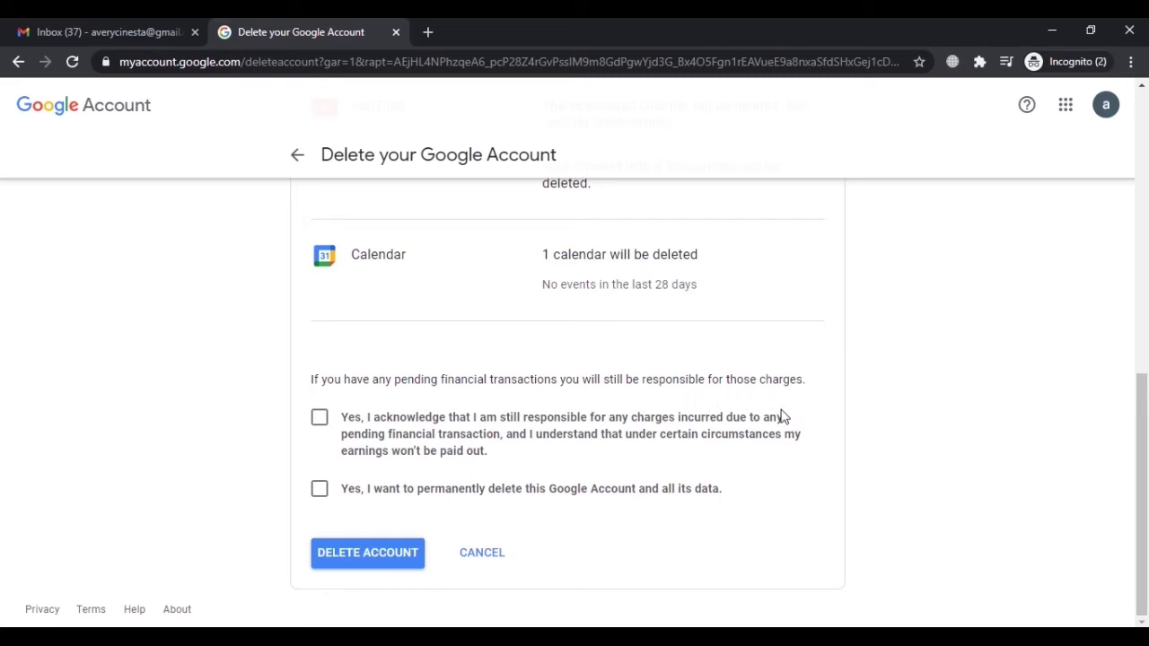
Tick the pending-charges and permanent-deletion checkboxes, then submit DELETE ACCOUNT
scroll(566, 337, "up", 6)
scroll(564, 377, "down", 6)
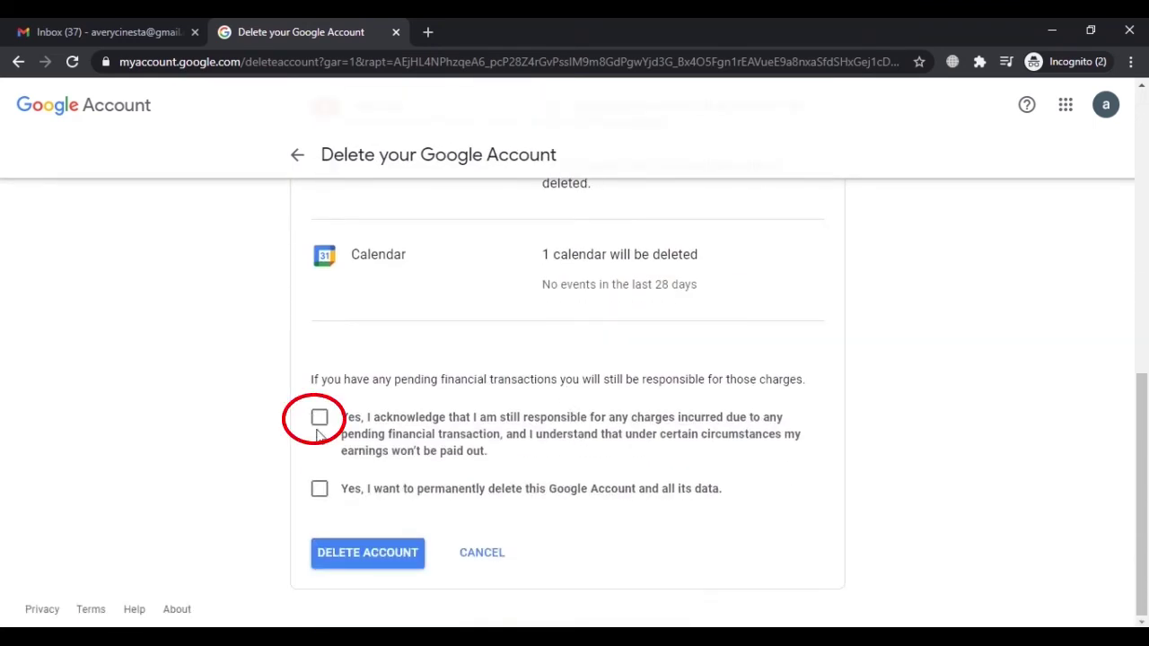
left_click(316, 422)
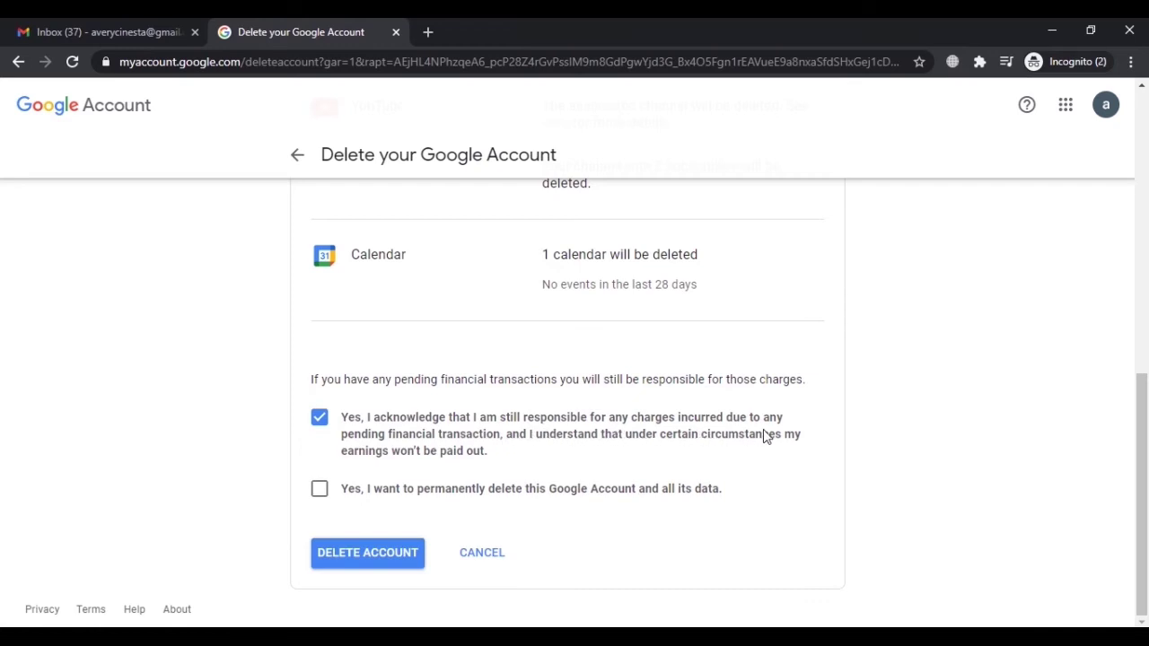
left_click(319, 491)
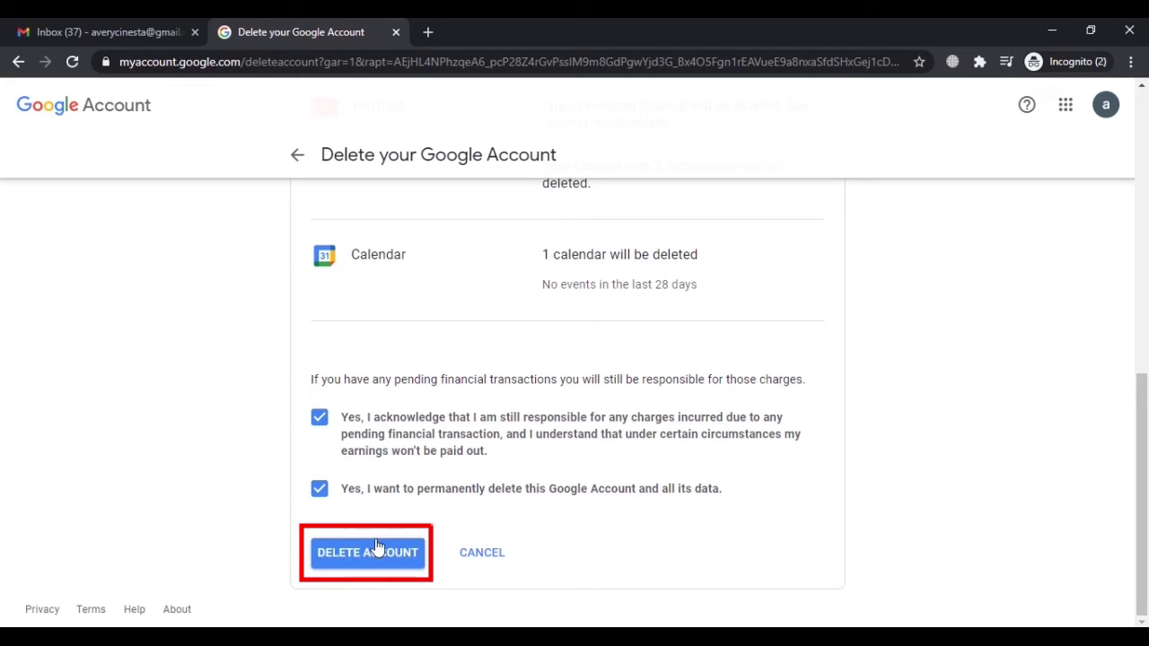
left_click(347, 558)
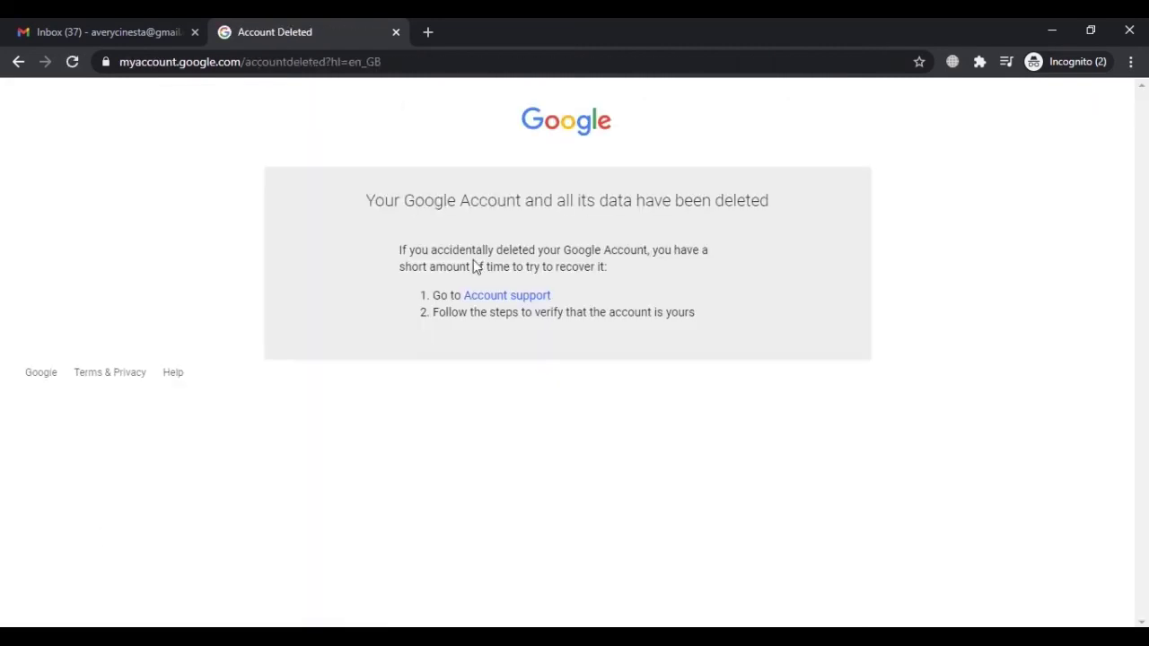
Highlight the Account Deleted confirmation heading, then clear the selection
left_click_drag(373, 201, 760, 196)
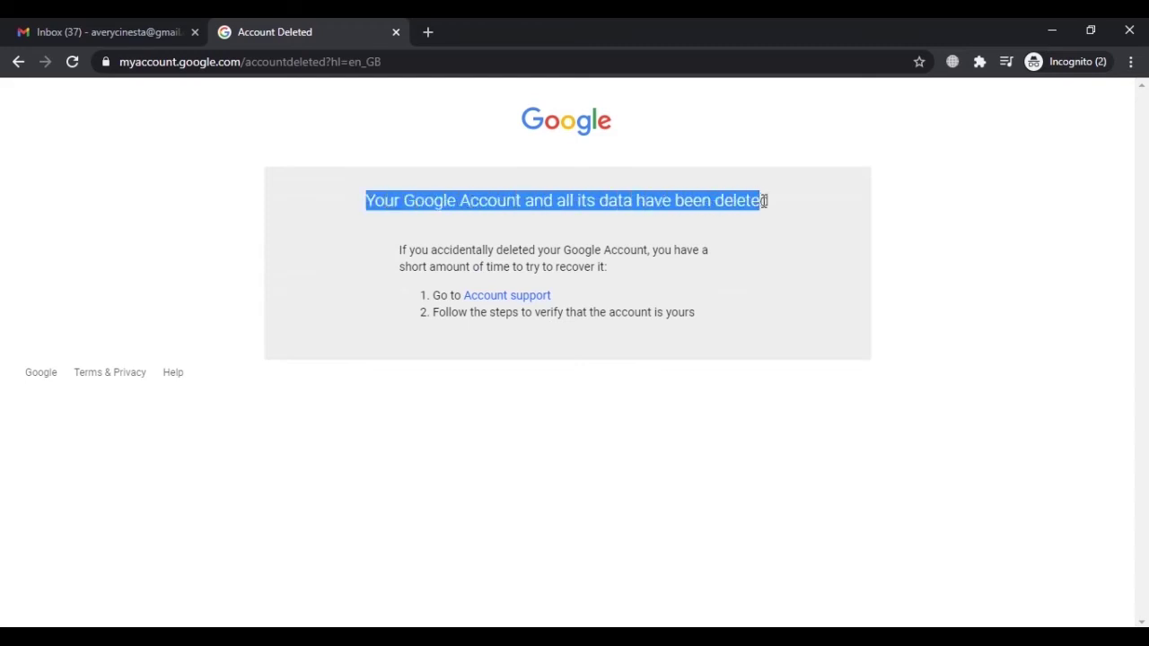
left_click(786, 211)
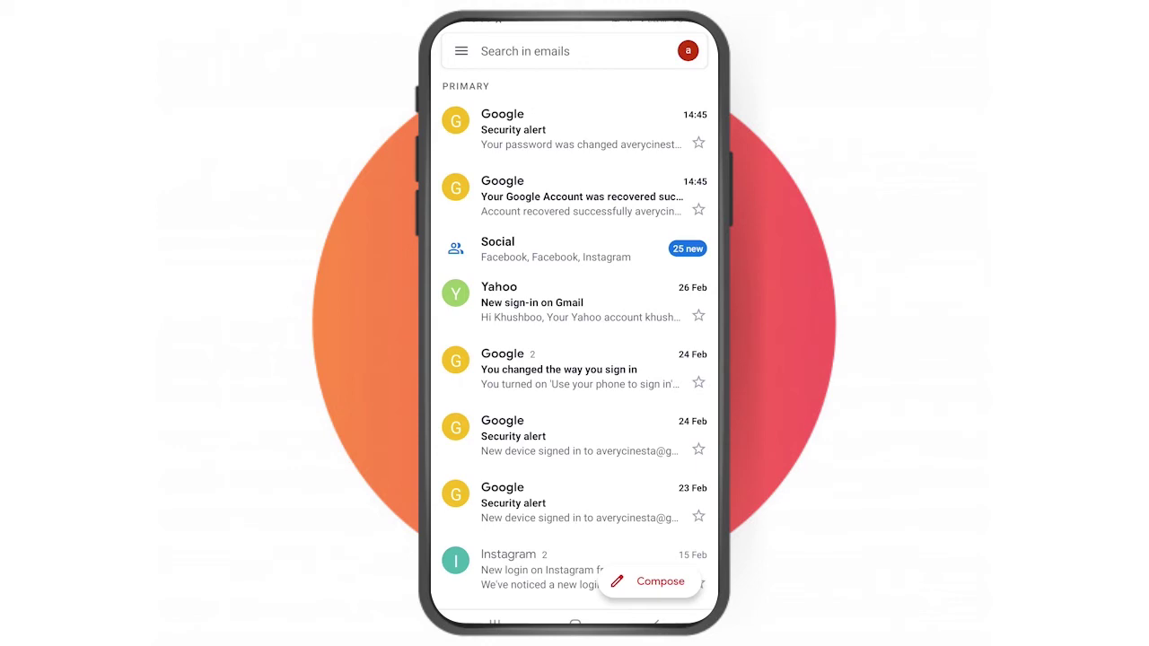
On the phone, go via the avatar, Manage your Google Account and Data & personalisation to 'Delete a service or your account'
left_click(688, 50)
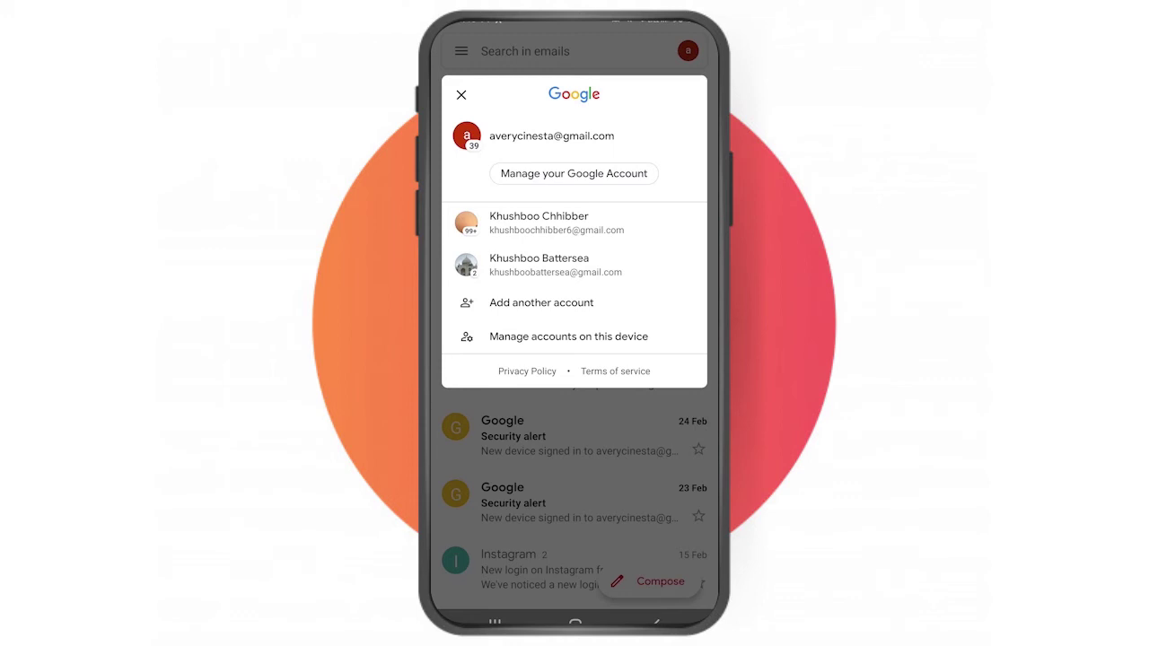
left_click(574, 173)
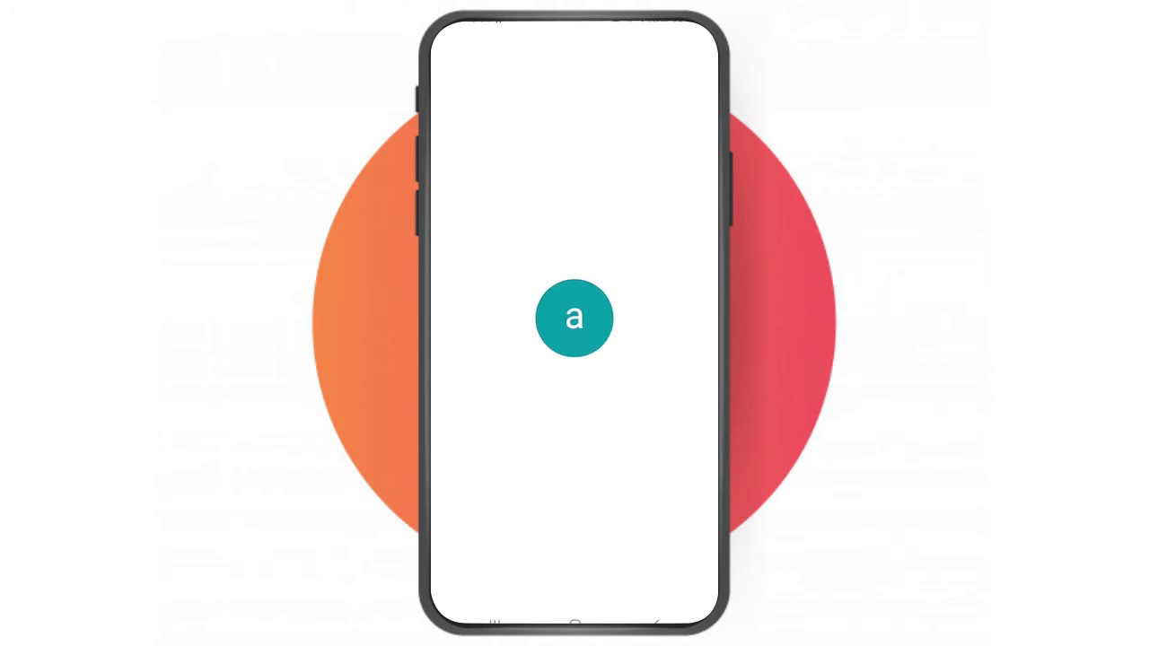
scroll(575, 359, "down", 2)
scroll(575, 359, "up", 2)
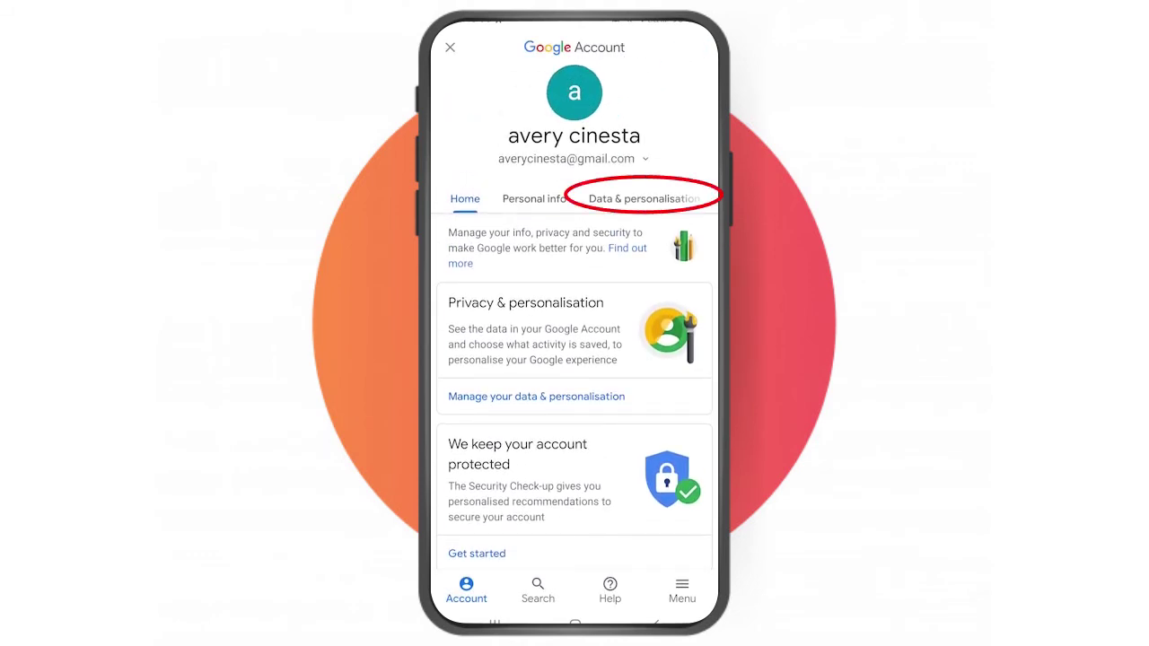
left_click(643, 198)
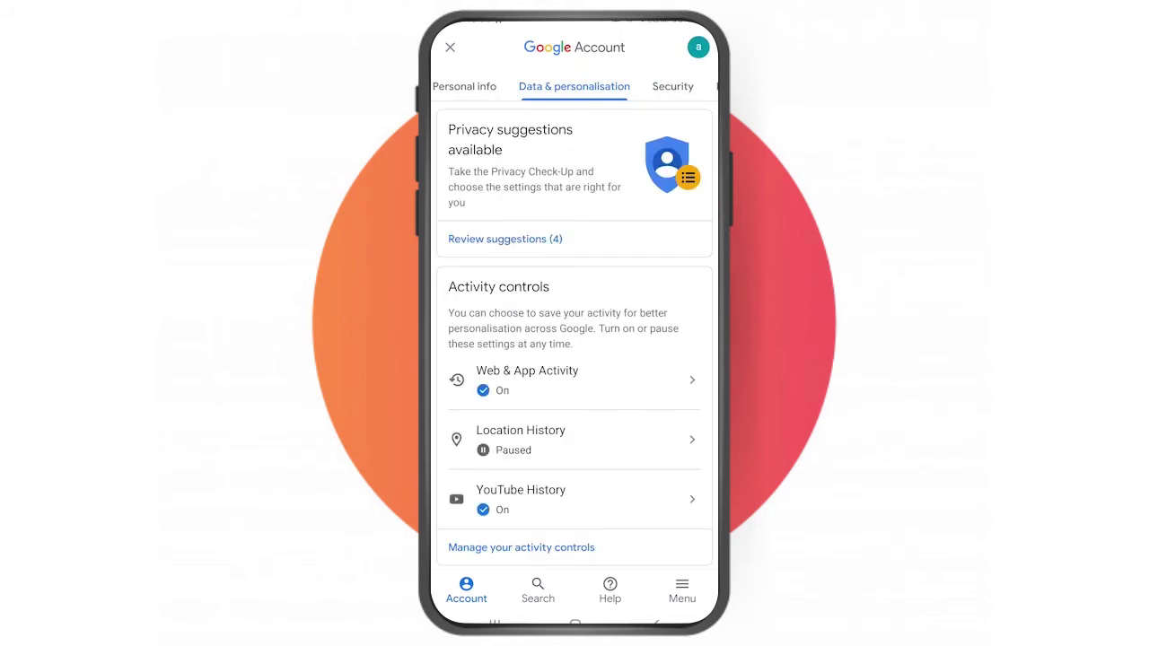
scroll(574, 335, "down", 10)
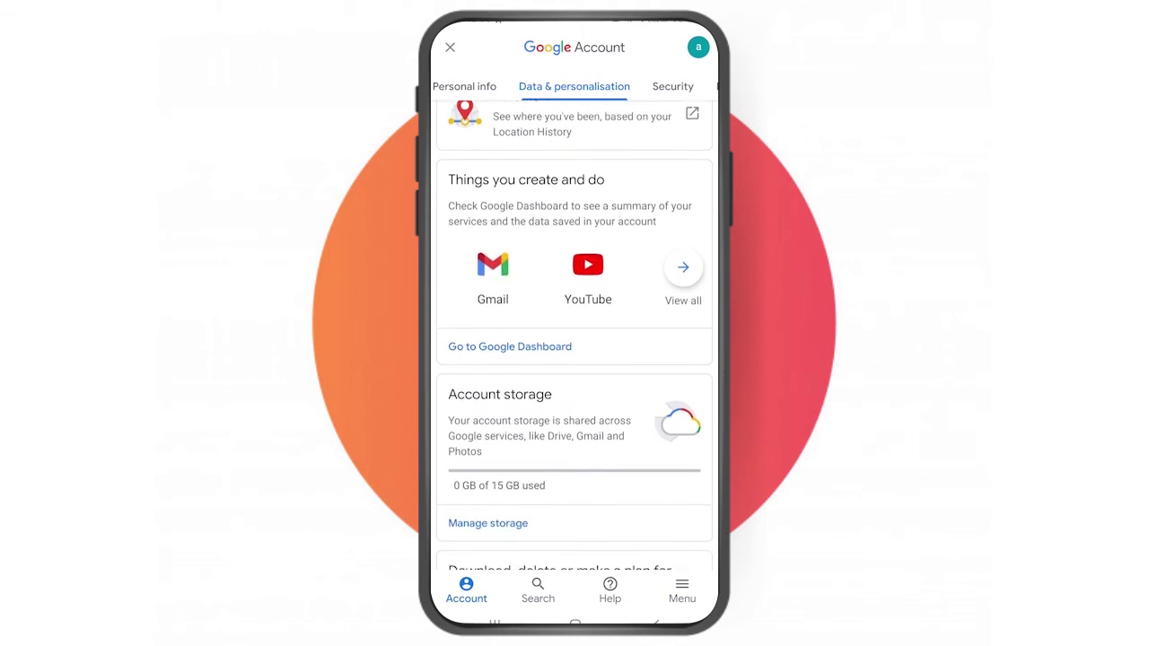
scroll(575, 335, "down", 3)
scroll(575, 335, "down", 2)
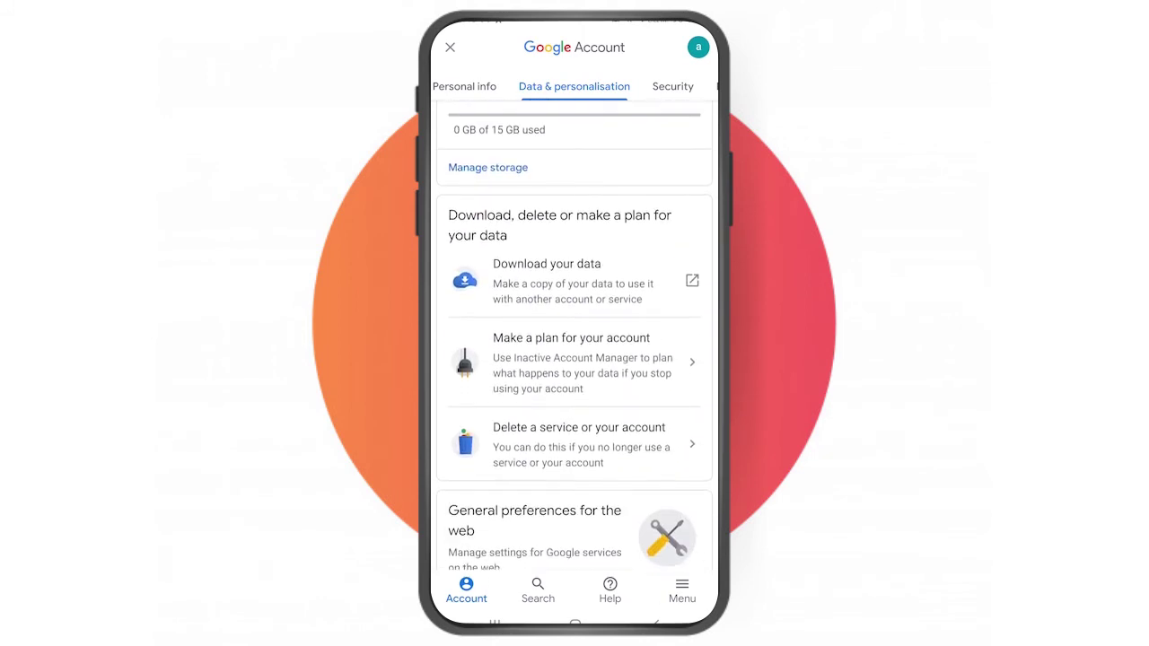
left_click(575, 444)
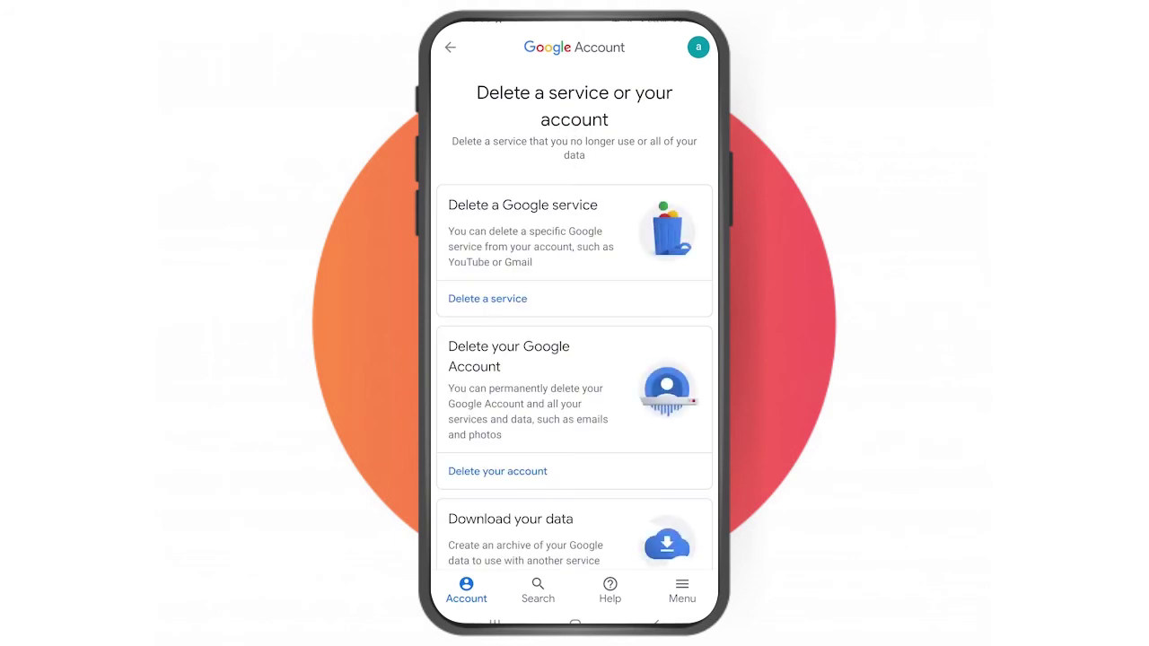
scroll(575, 317, "down", 3)
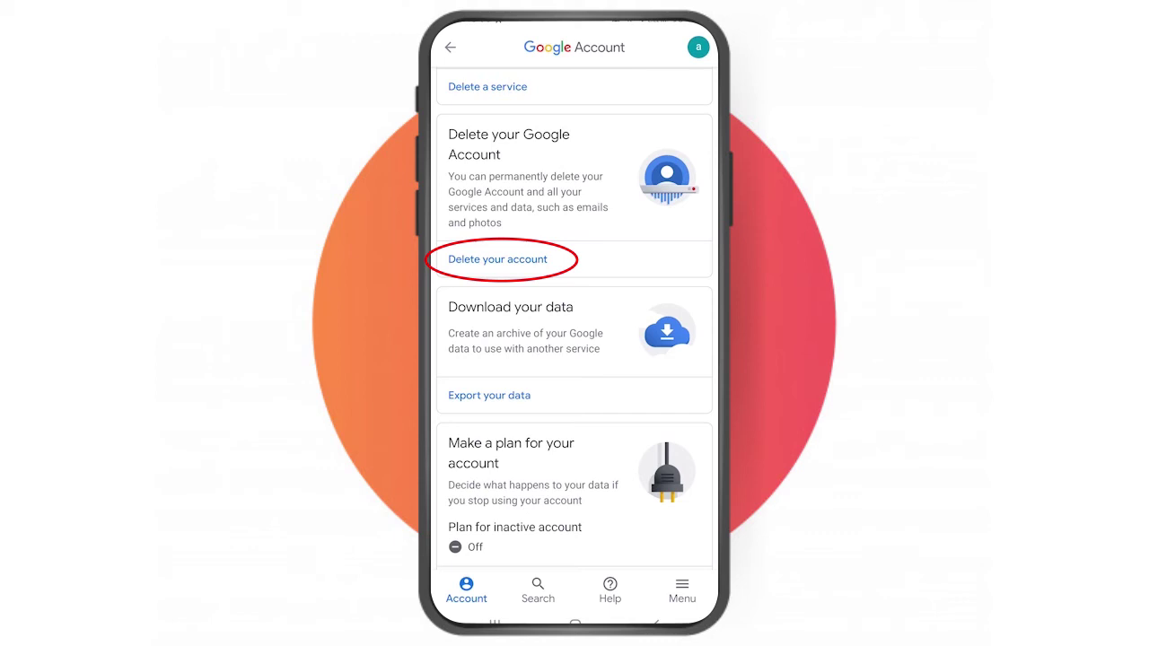
Choose Delete your account and verify identity by entering the account password
left_click(498, 259)
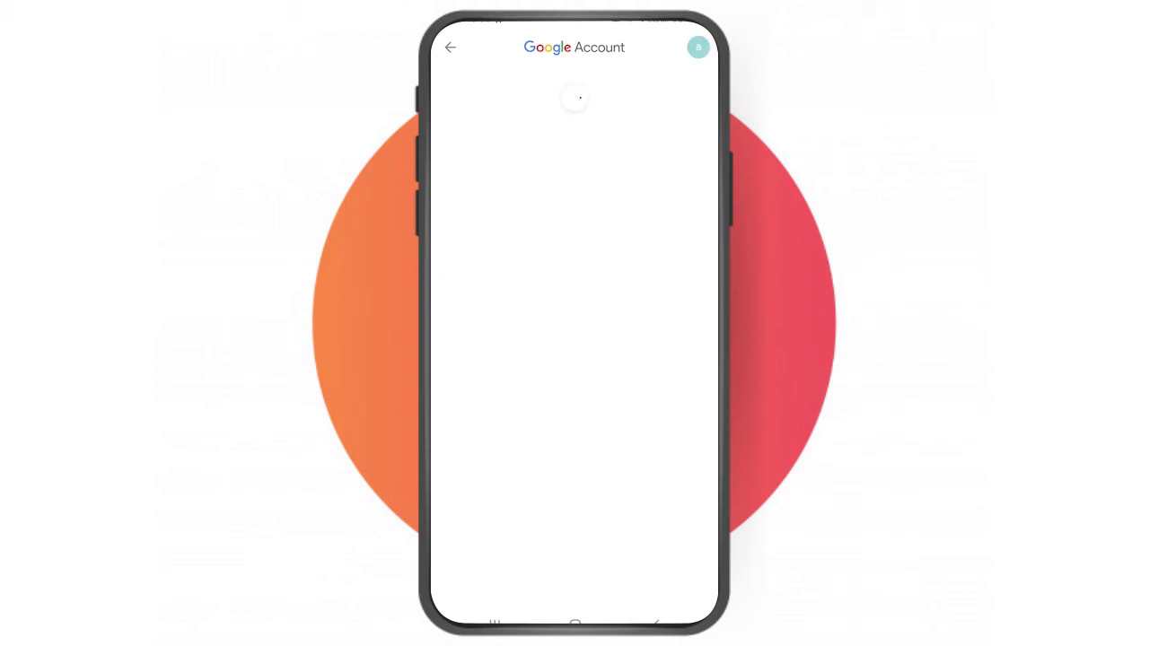
left_click(574, 230)
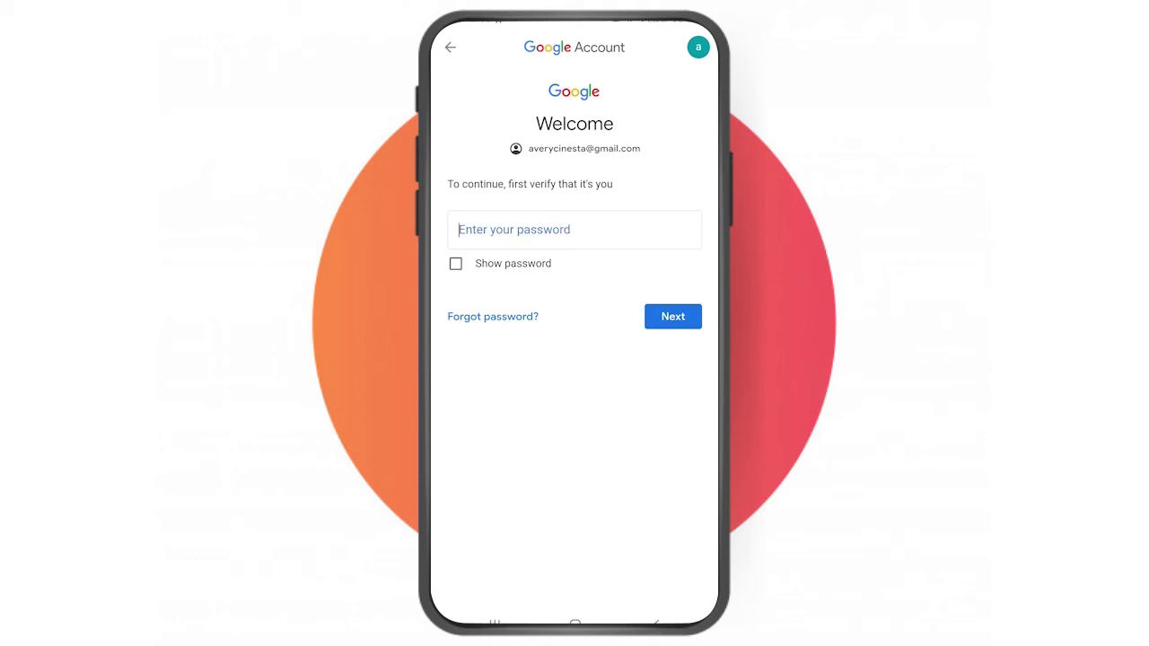
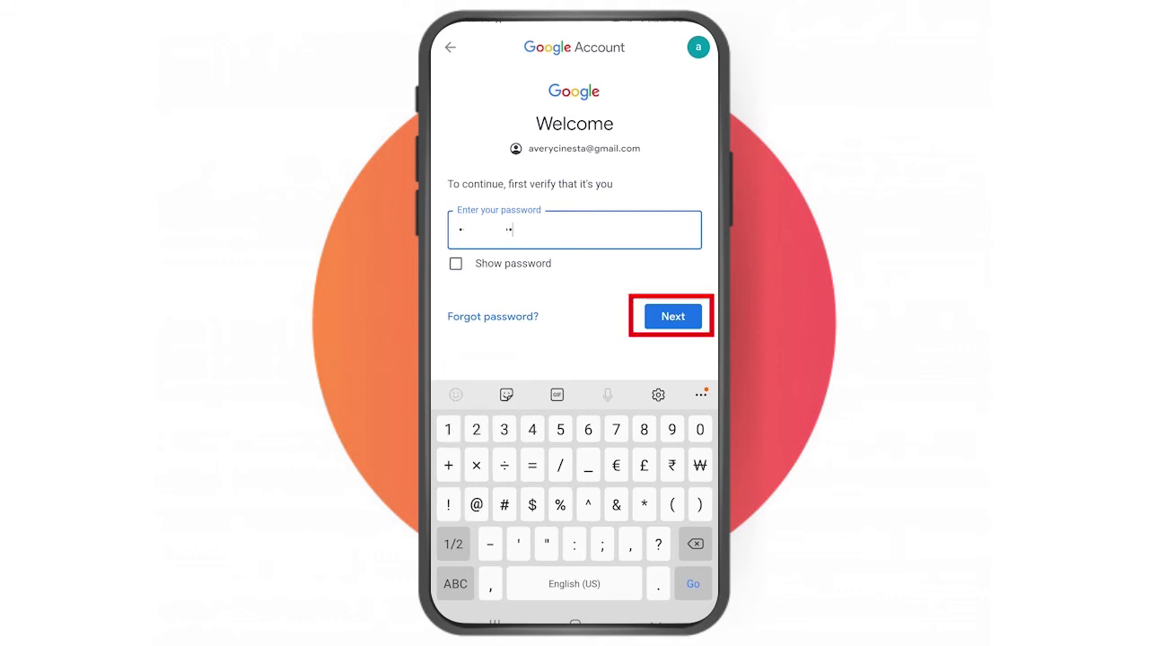
left_click(673, 316)
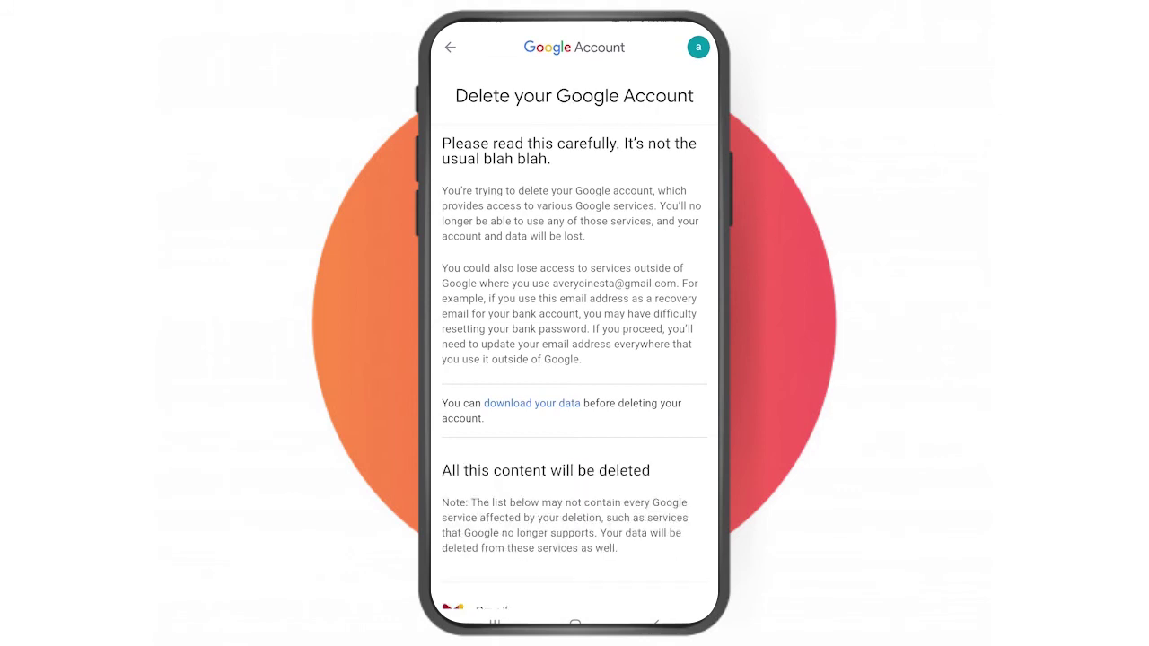
Scroll to the end of the deletion page and tick both the pending-charges and permanent-deletion checkboxes
scroll(574, 359, "down", 5)
scroll(575, 359, "up", 5)
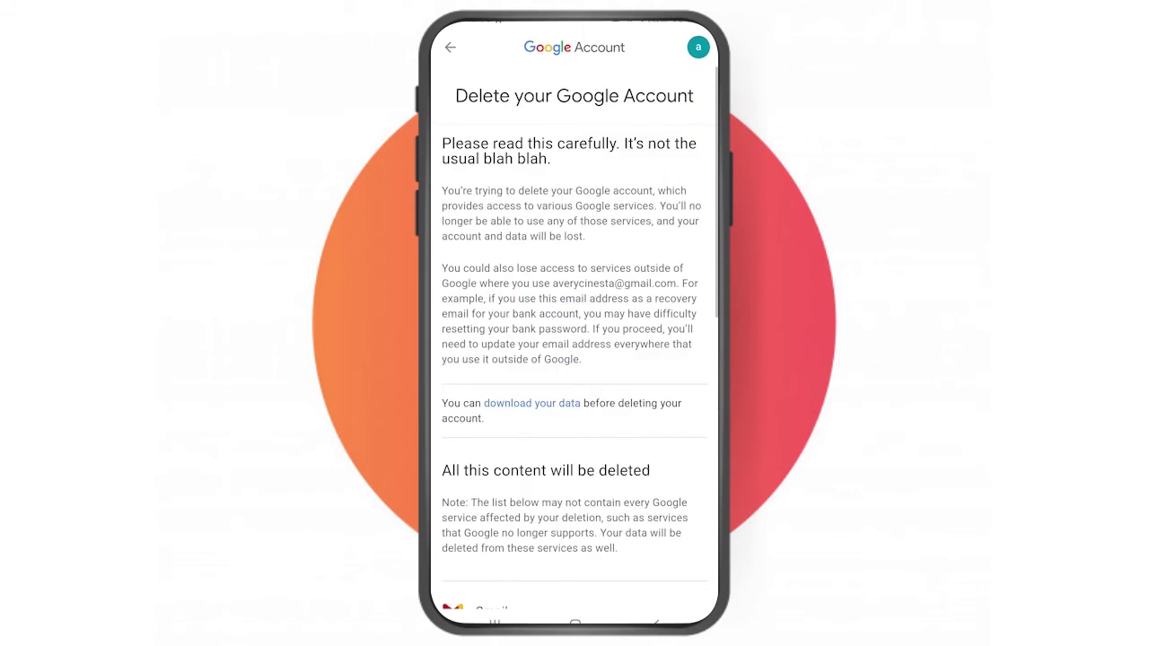
scroll(575, 342, "down", 2)
scroll(574, 342, "up", 2)
scroll(575, 341, "down", 1)
scroll(575, 341, "down", 5)
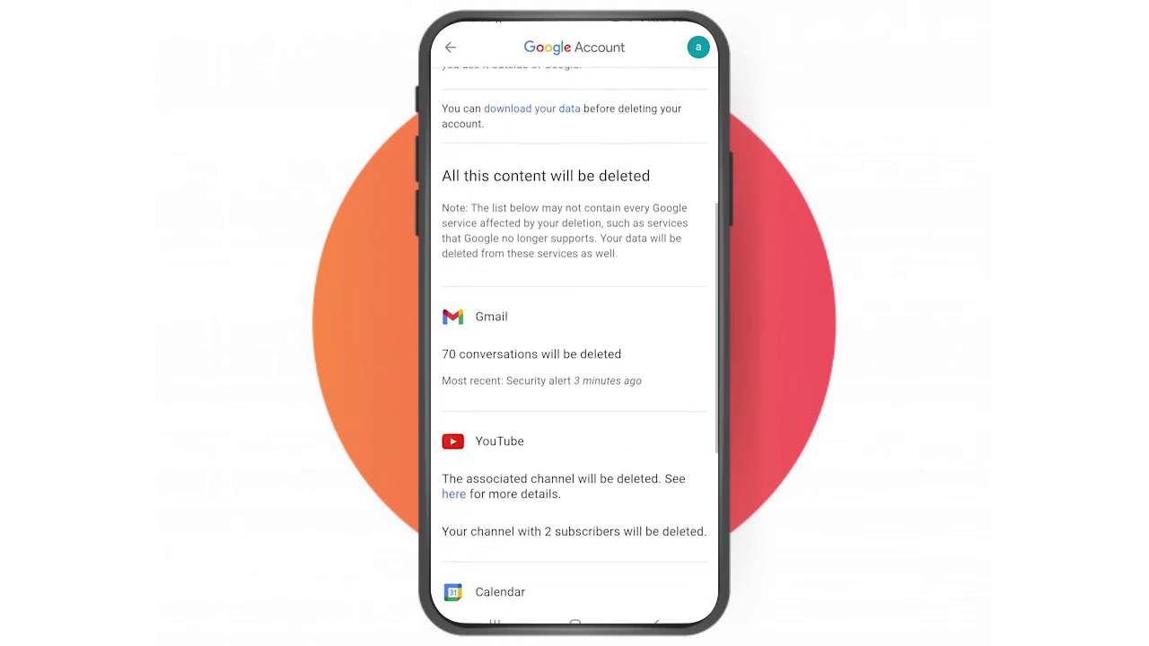
scroll(575, 342, "down", 3)
scroll(574, 341, "down", 2)
scroll(574, 341, "down", 4)
scroll(575, 342, "up", 7)
scroll(574, 341, "up", 3)
scroll(574, 341, "down", 8)
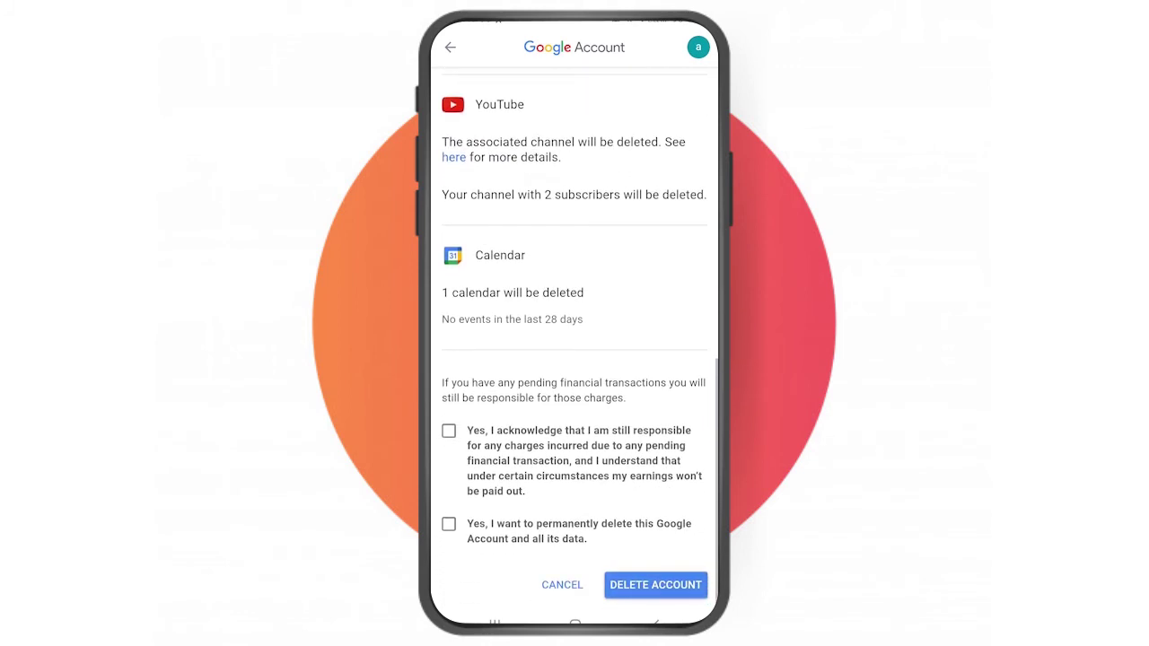
left_click(449, 431)
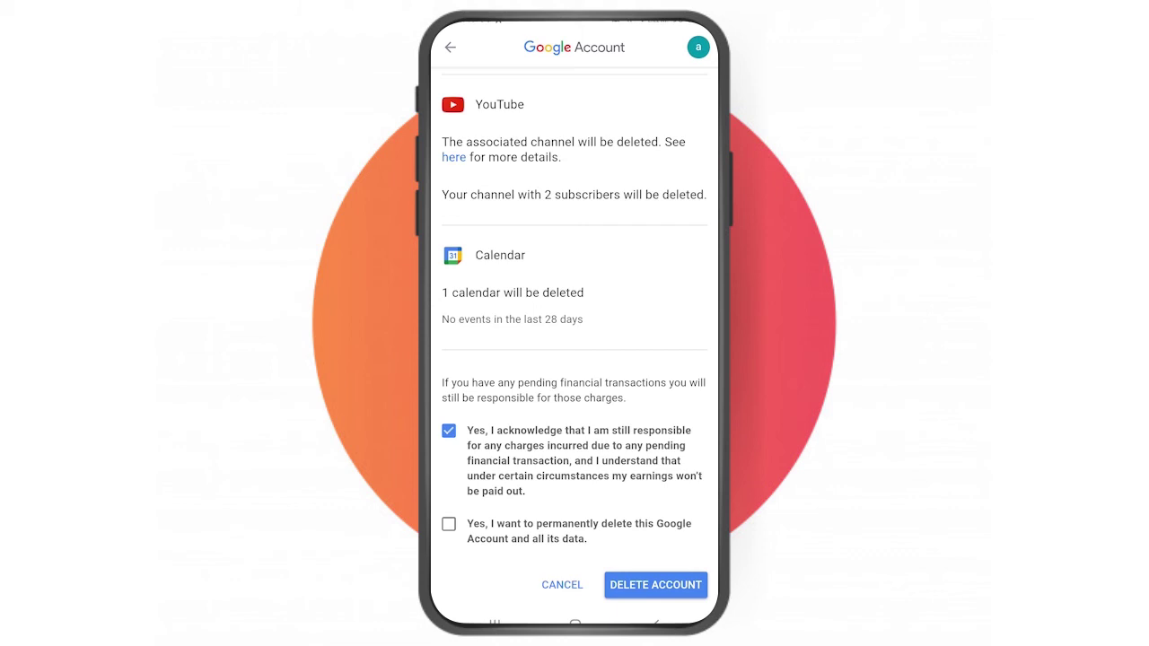
left_click(449, 524)
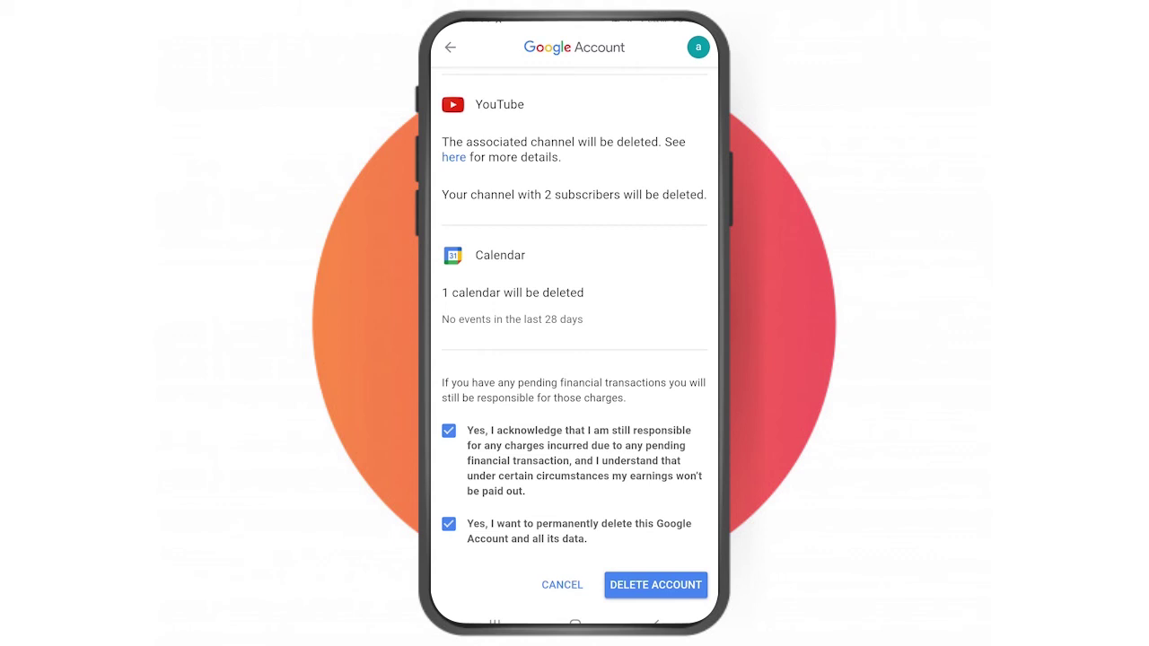